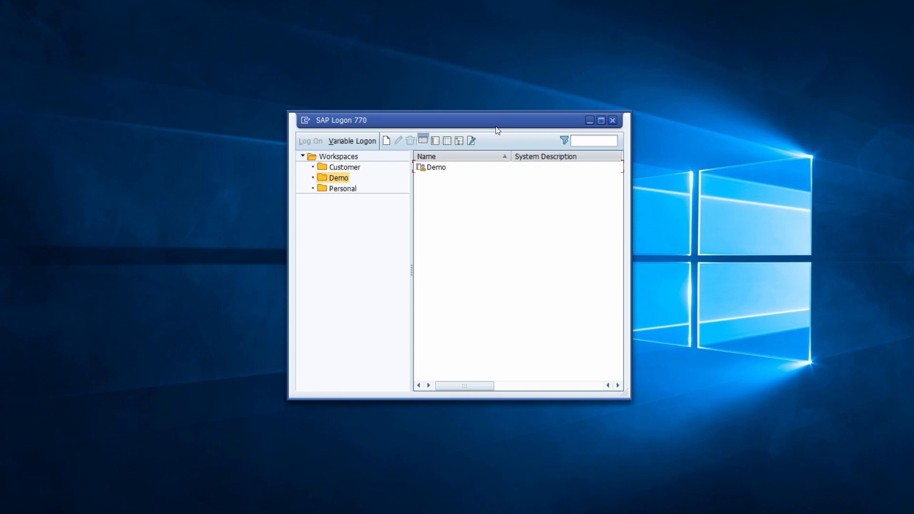
Step: Open the Demo system connection and try to log on with the locked account's user name and password
double_click(446, 172)
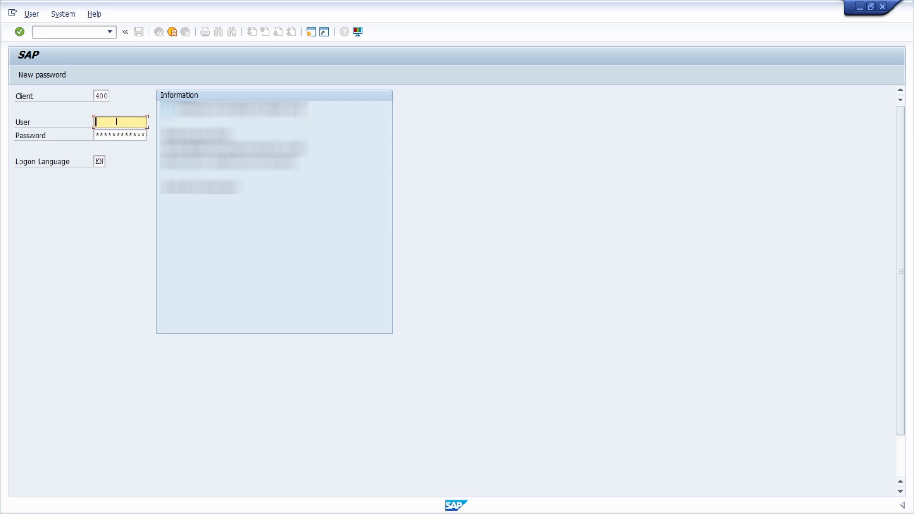
type("andreasg2")
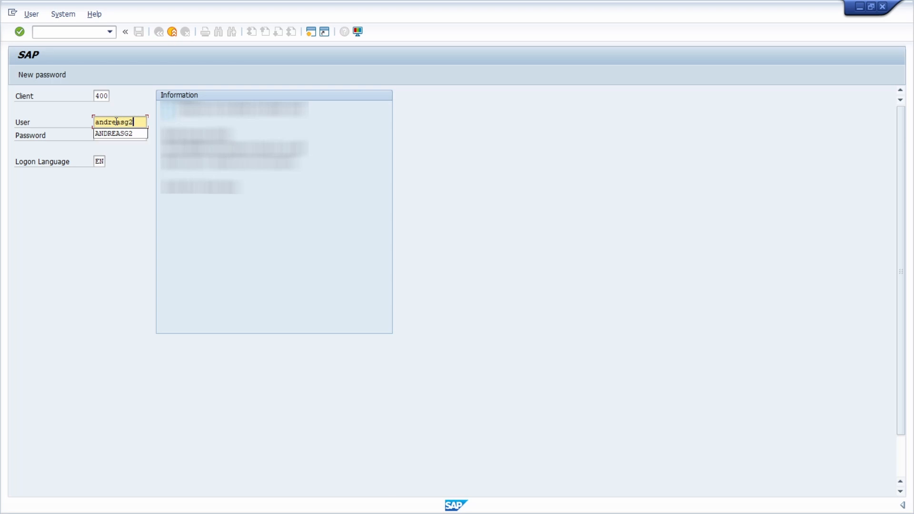
key("Tab")
type("******")
key("Return")
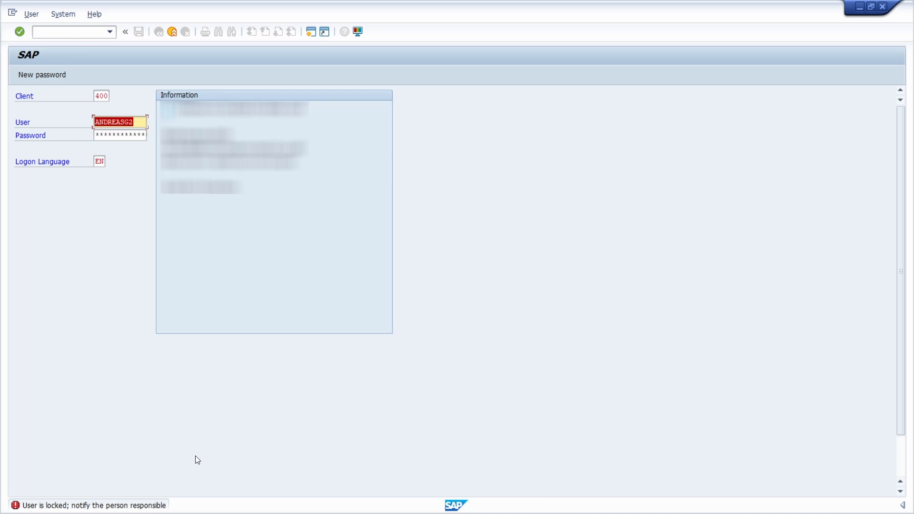
Step: Remove the trailing 2 from the user name and log on with that account's password
left_click(141, 122)
key("BackSpace")
key("Tab")
type("******")
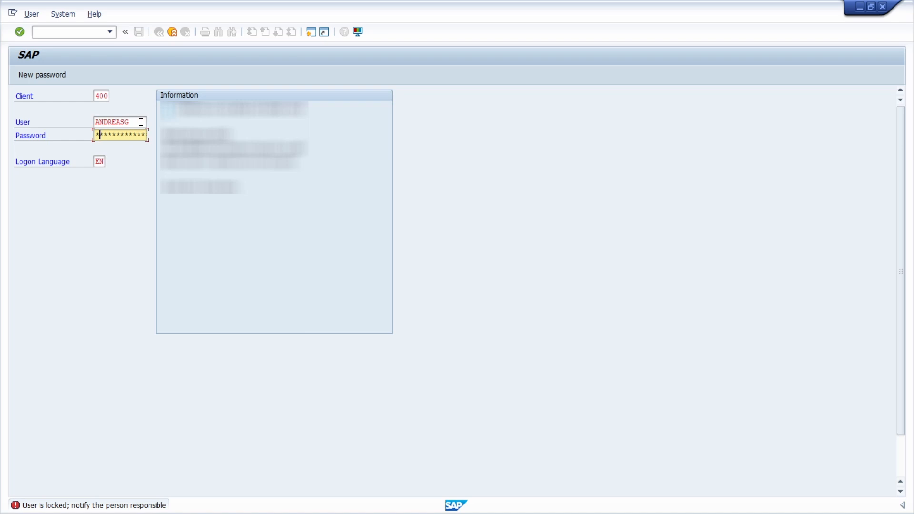
type("***")
key("Return")
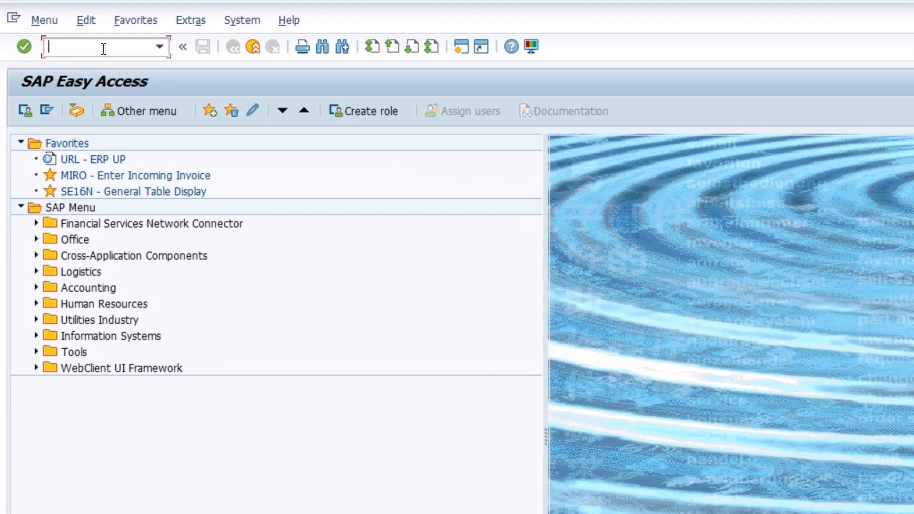
Step: Open transaction su01, check the lock reason of the locked user account, and close the dialog without unlocking it
type("su01")
key("Return")
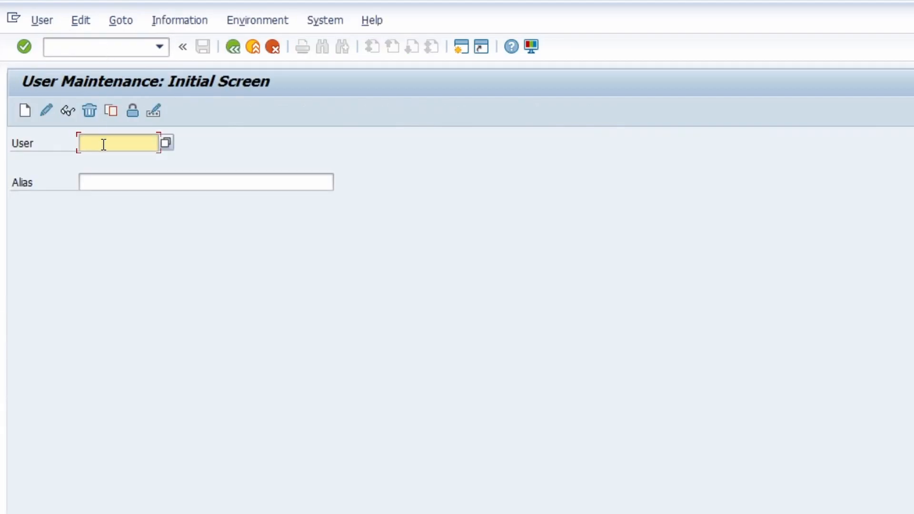
type("andreasg2")
left_click(131, 113)
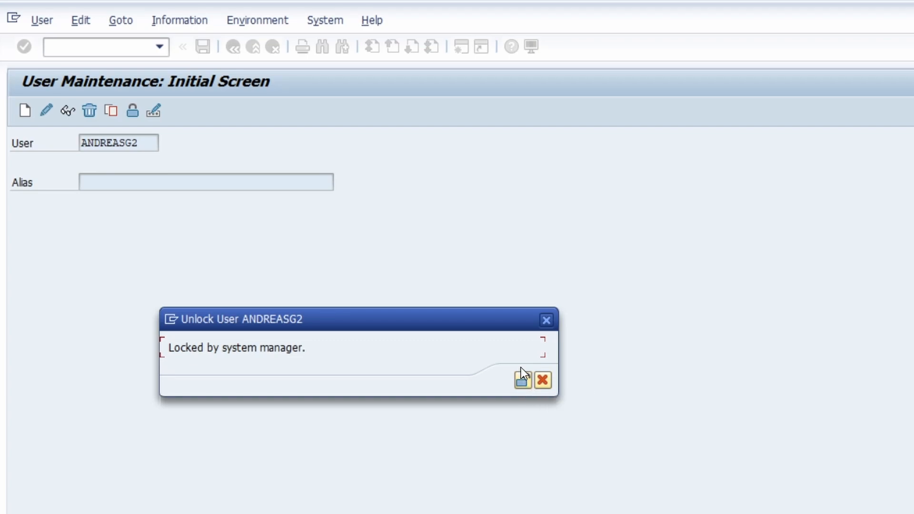
left_click(548, 321)
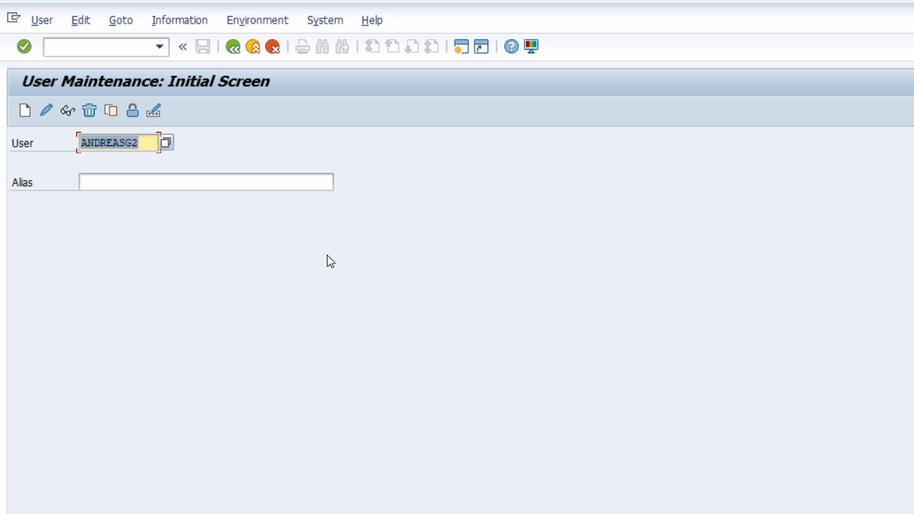
Step: Switch to transaction se16n and load the selection fields of table USR02
left_click(98, 45)
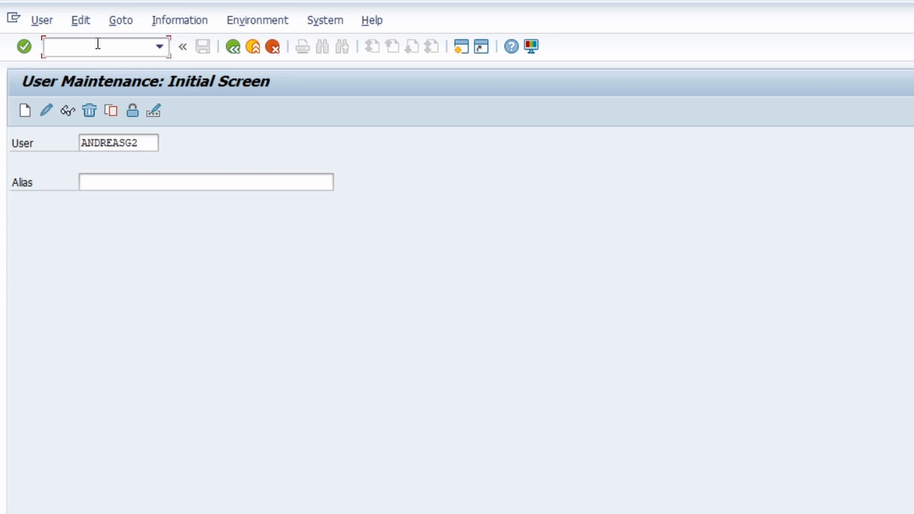
type("/nse16n")
key("Return")
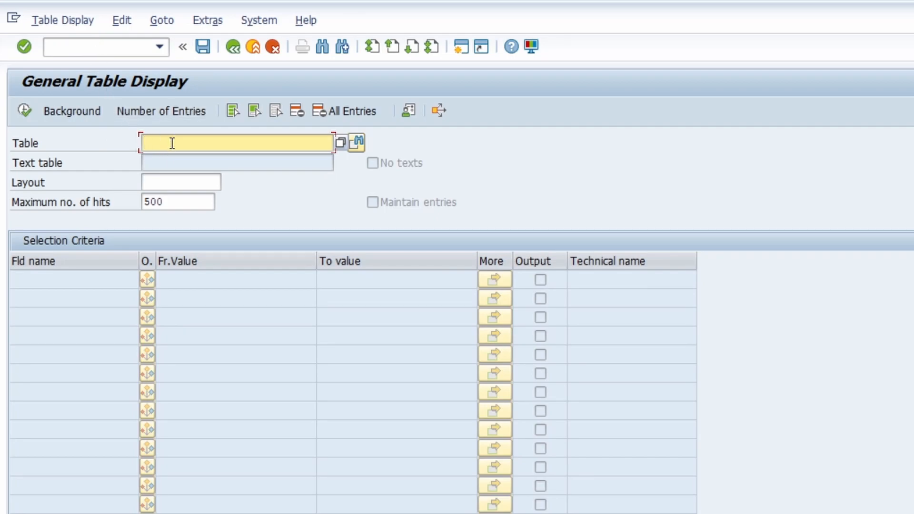
type("usr02")
key("Return")
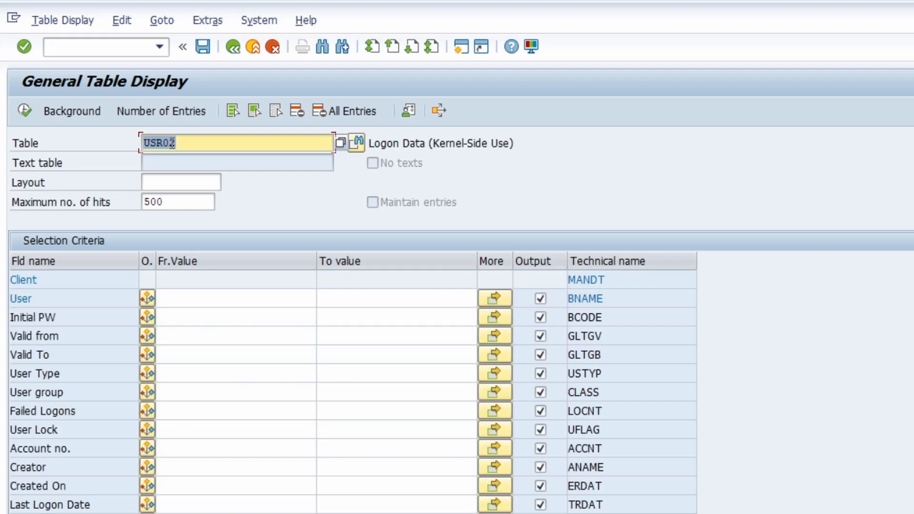
Step: Restrict the User field to the locked account's user name and display the matching USR02 entry
left_click(187, 299)
type("and")
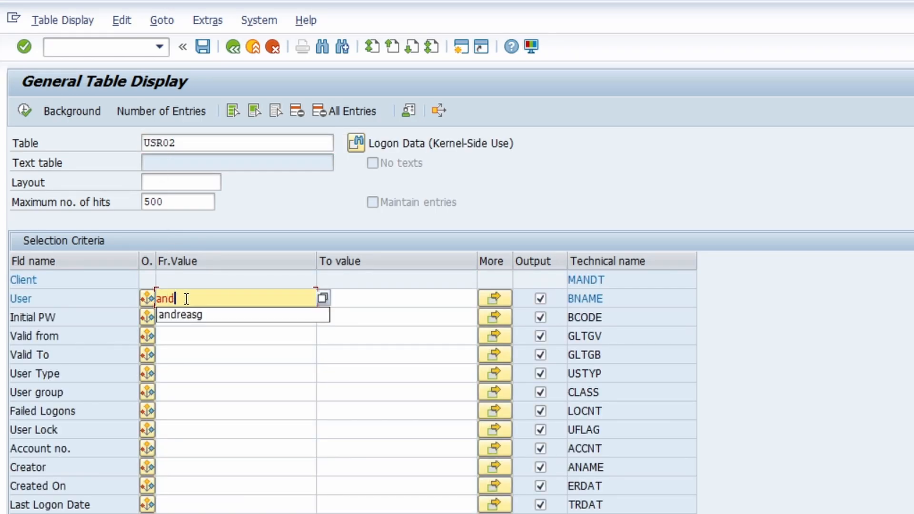
type("reasg2")
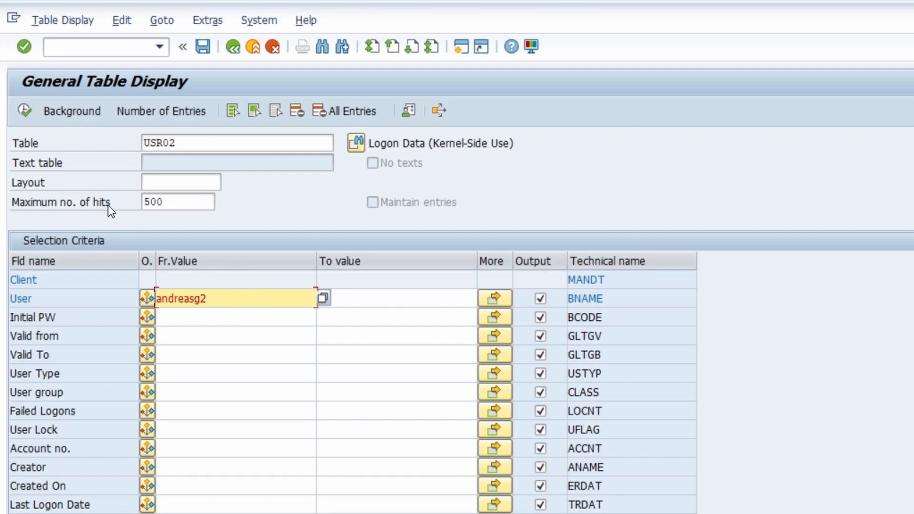
left_click(29, 109)
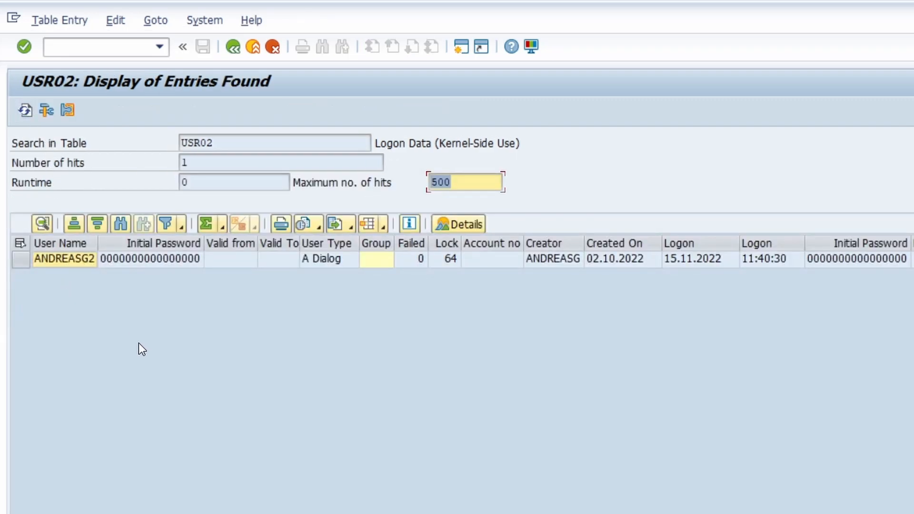
Step: Examine the possible User Lock Status values and their descriptions for the entry's Lock field, and close the list
left_click(454, 242)
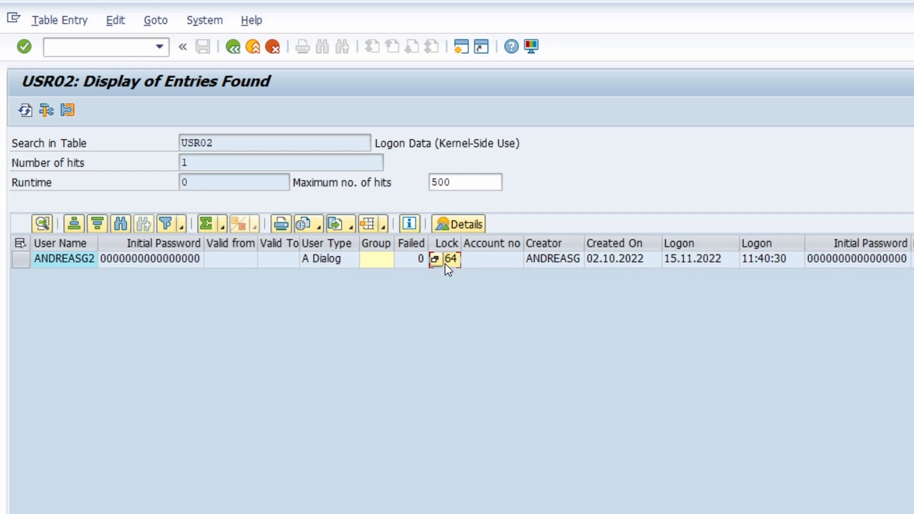
left_click(436, 259)
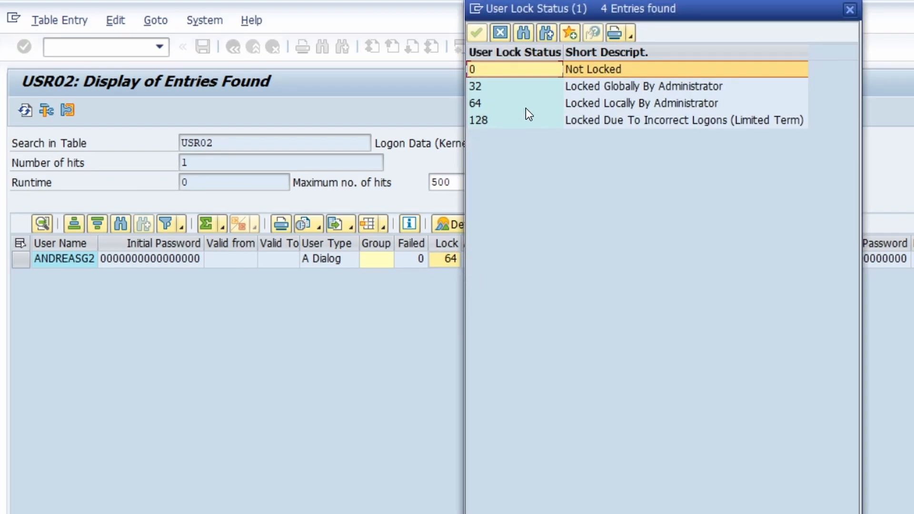
left_click(590, 107)
left_click(530, 117)
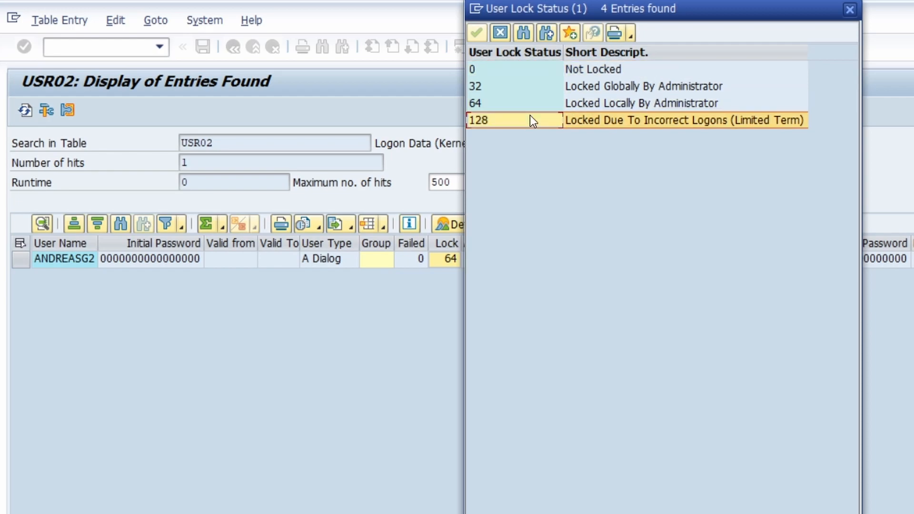
left_click(542, 98)
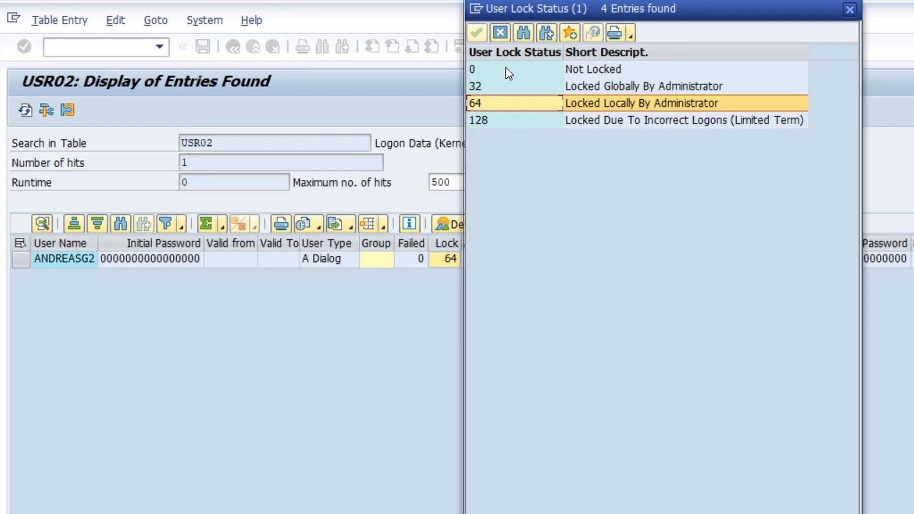
left_click(493, 69)
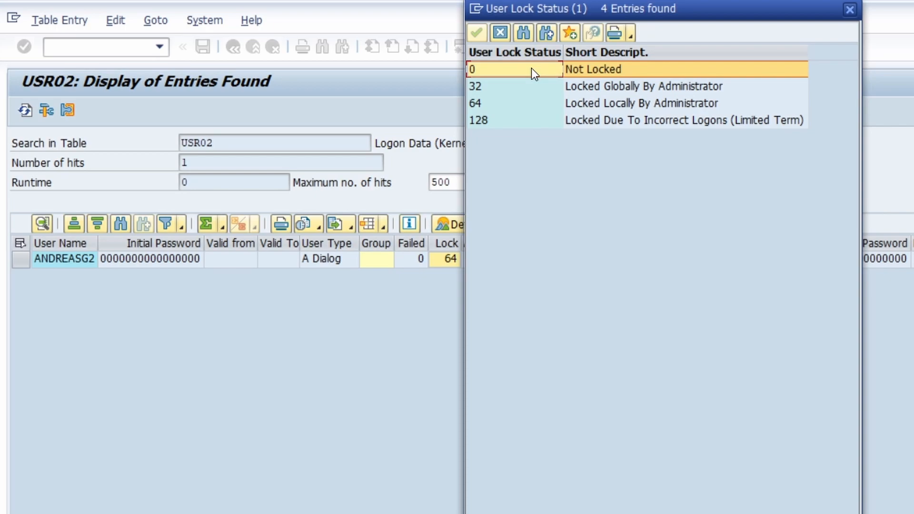
left_click(850, 10)
Step: Switch to transaction su01 and unlock the locked user account
left_click(83, 48)
type("/nsu01")
key("Return")
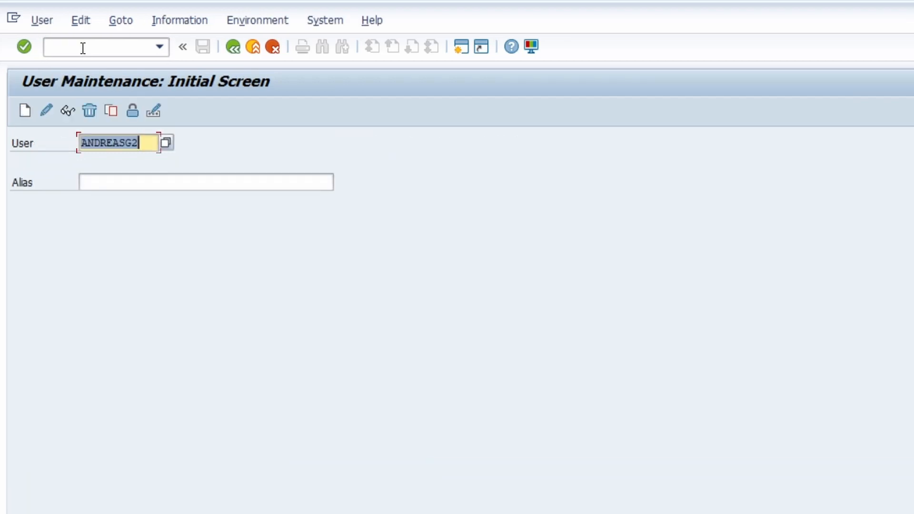
left_click_drag(147, 143, 80, 145)
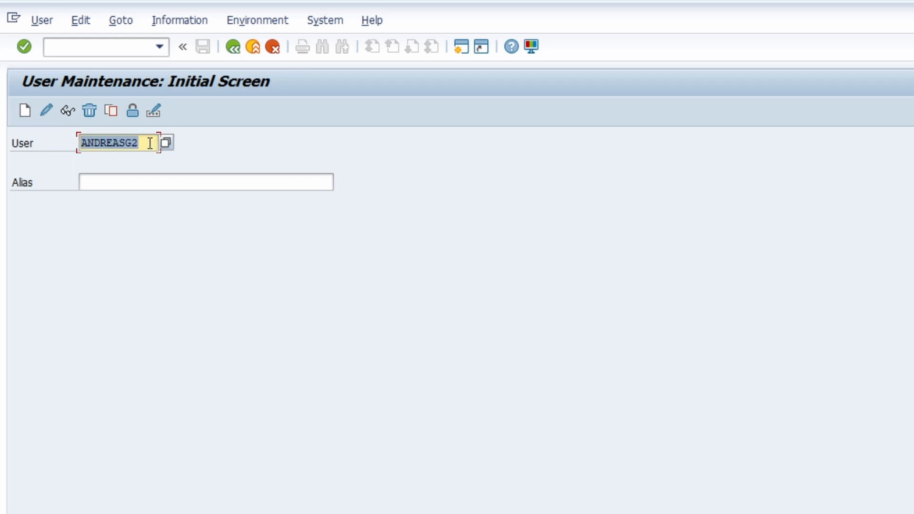
left_click(132, 111)
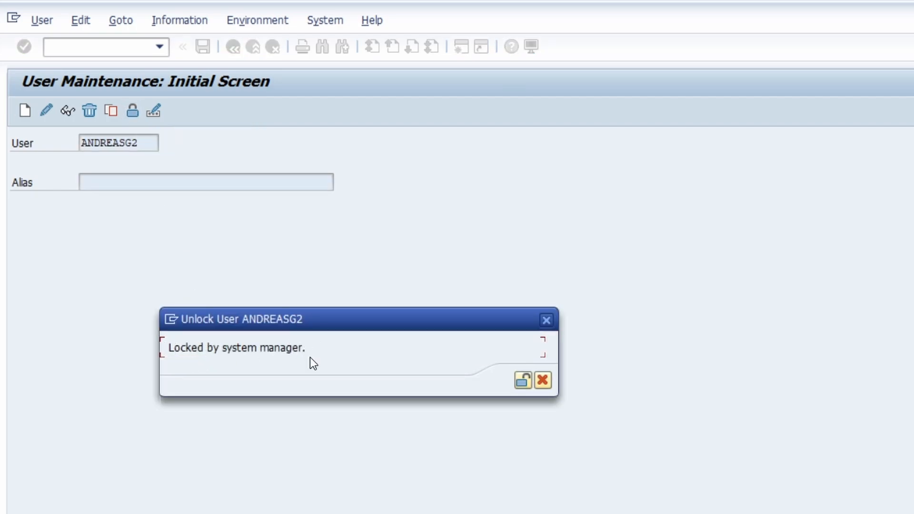
left_click(523, 381)
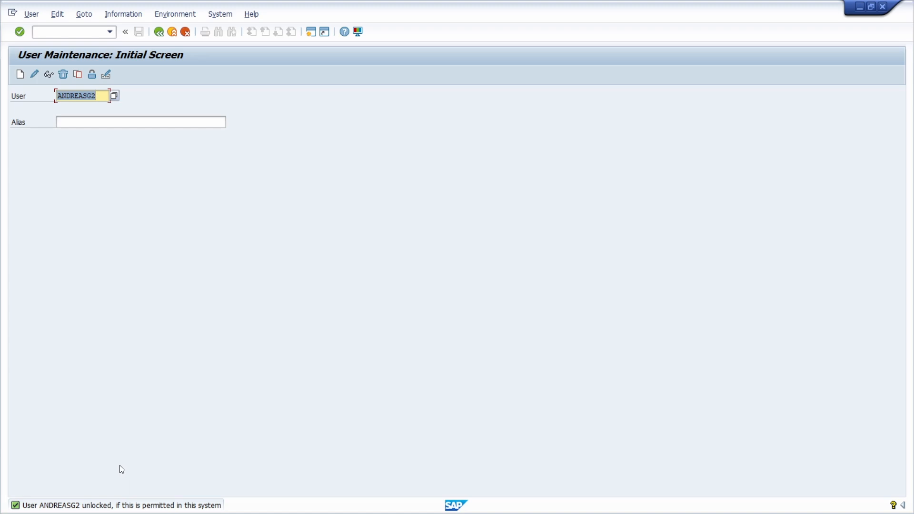
Step: Return to SAP Logon, open the Demo connection again and log on with the unlocked account's user name and password
key("alt+Tab")
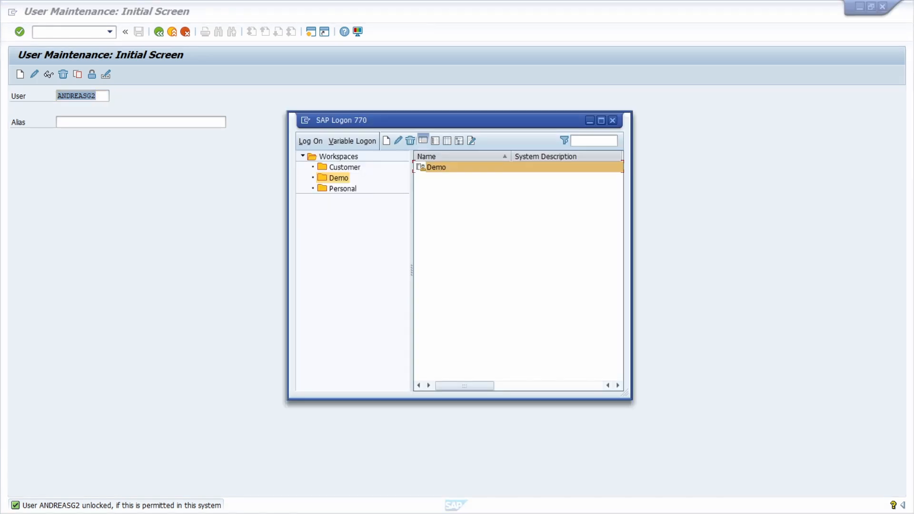
double_click(452, 168)
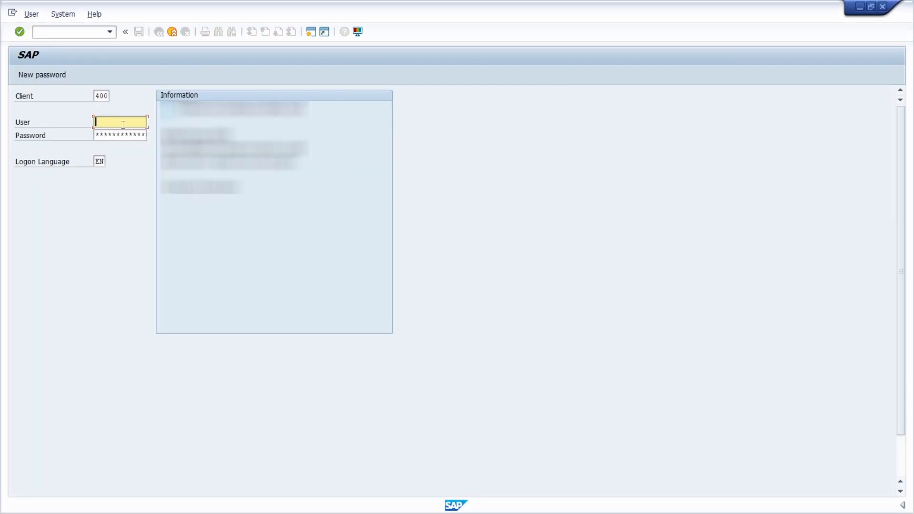
type("andreasg2")
key("Tab")
type("*********")
key("Return")
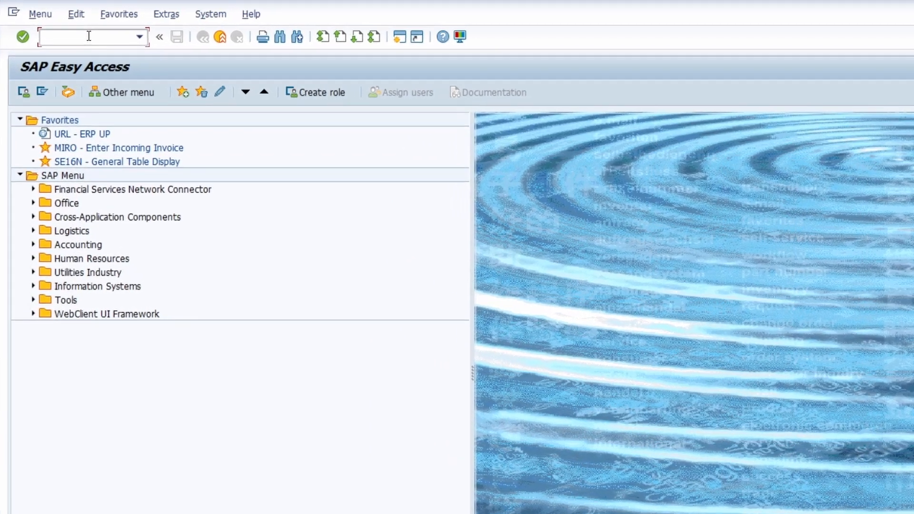
Step: Open transaction rz11 and display the details and documentation of the profile parameter login/failed_user_auto_unlock
type("rz11")
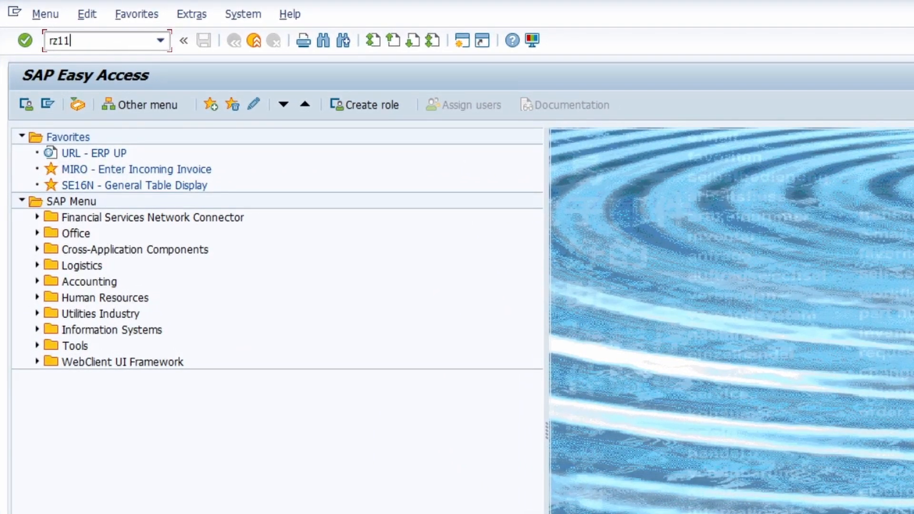
key("Return")
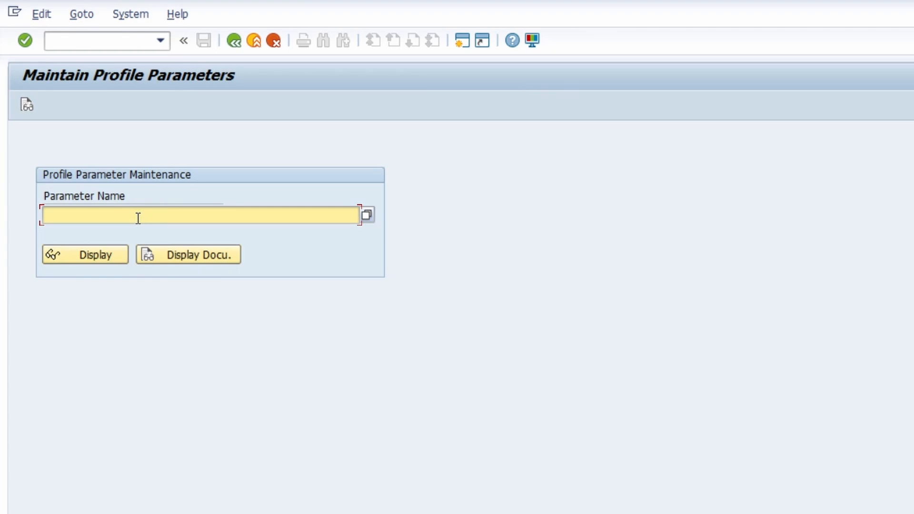
left_click(108, 216)
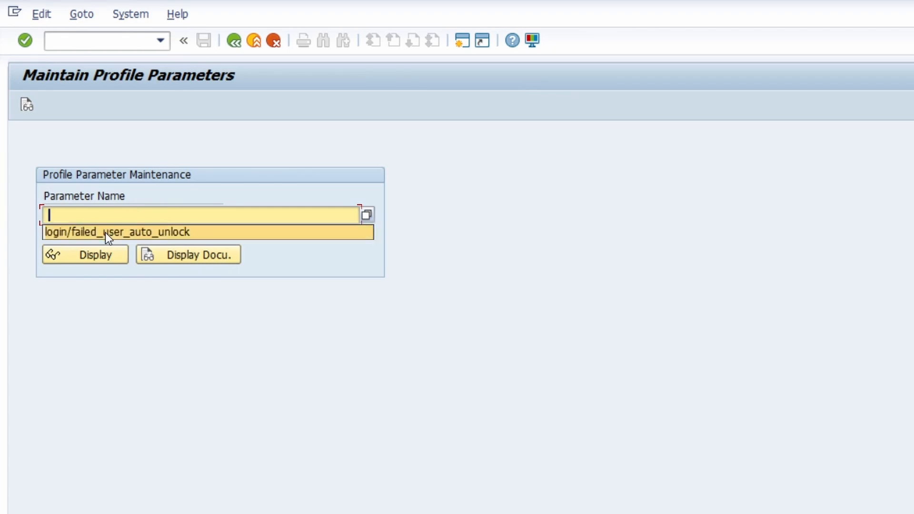
left_click(105, 232)
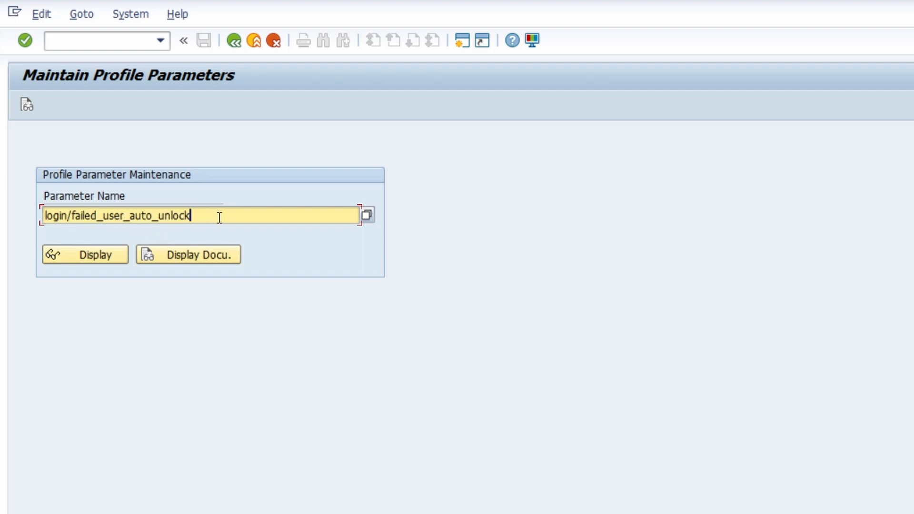
key("Return")
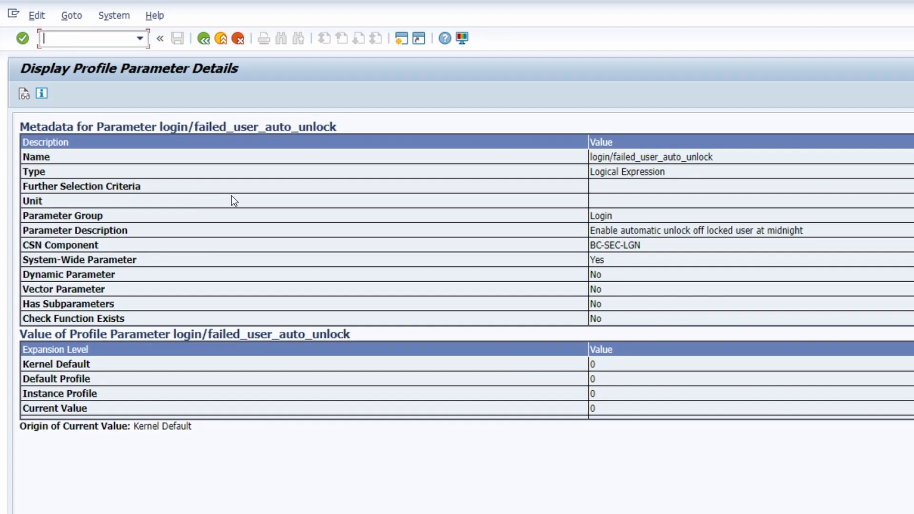
left_click(24, 95)
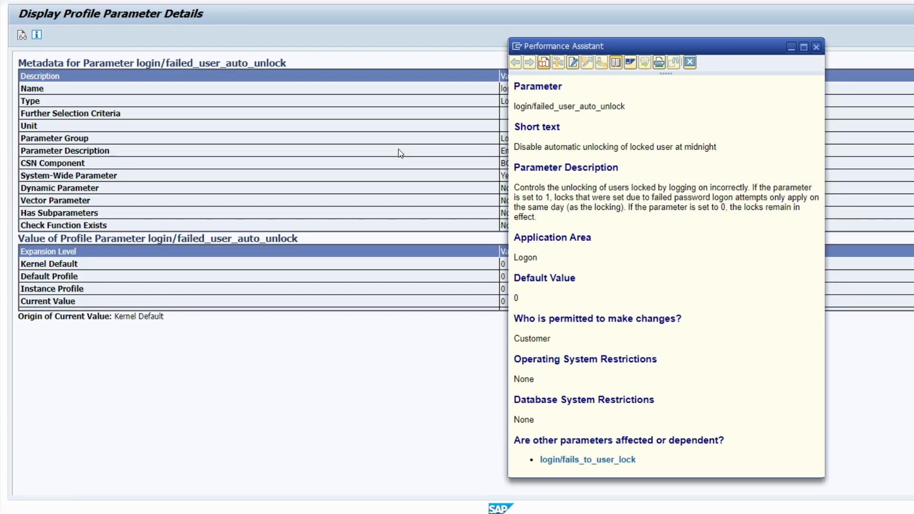
left_click_drag(639, 45, 664, 44)
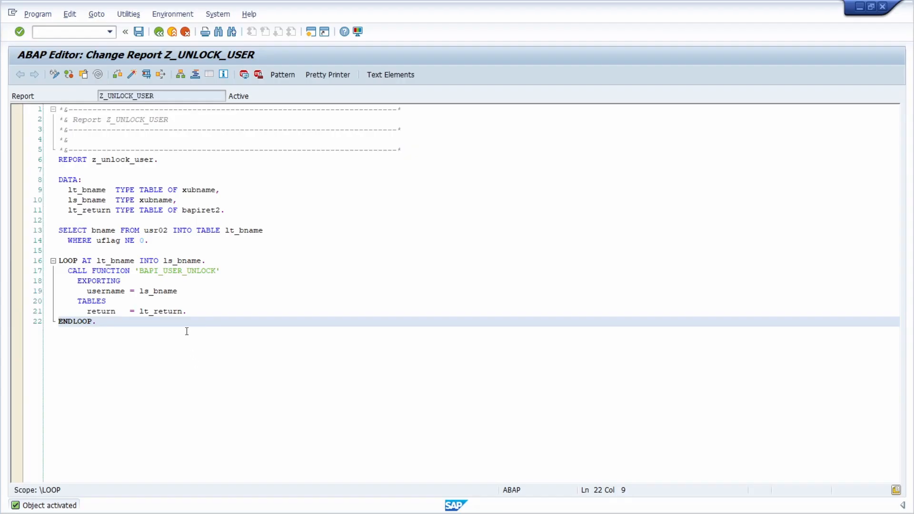
Step: Examine the BAPI_USER_UNLOCK function call inside the loop of report Z_UNLOCK_USER
double_click(168, 272)
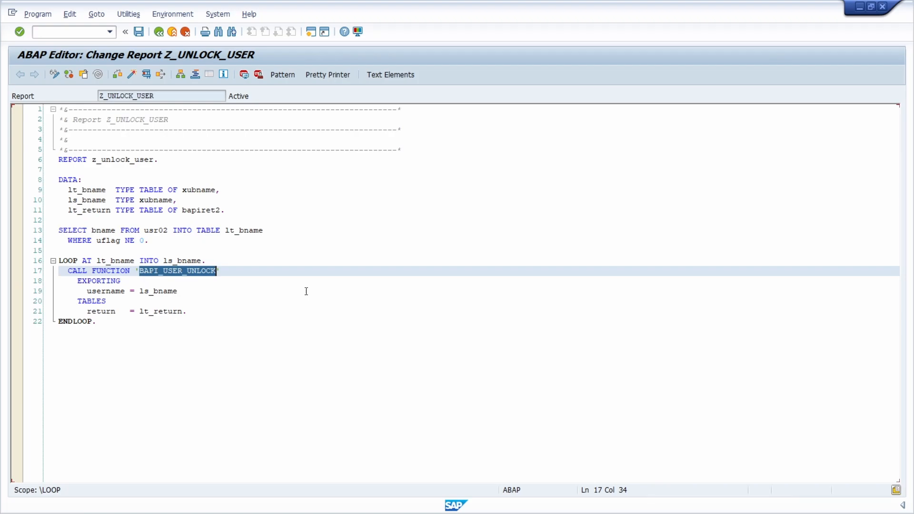
left_click(235, 271)
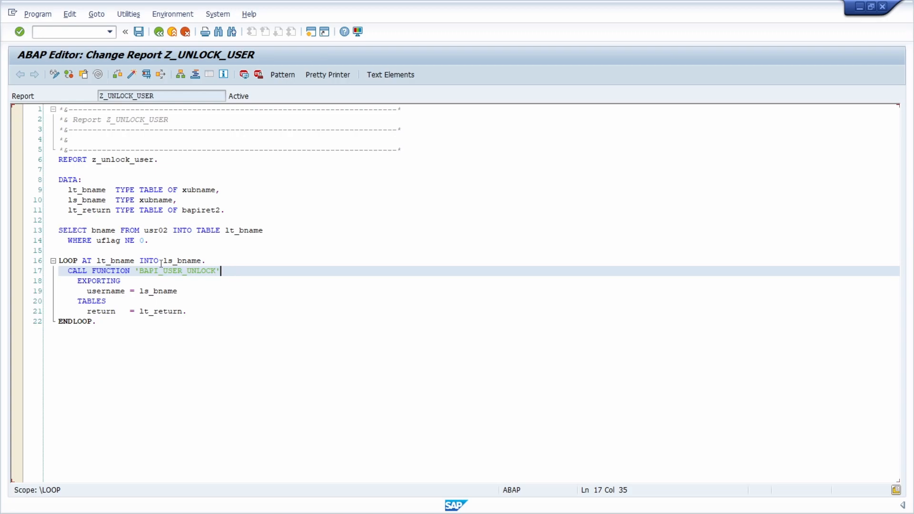
Step: Examine the usr02 selection and the unlock loop in report Z_UNLOCK_USER, and the commented version of the report in the browser article
left_click_drag(149, 241, 57, 230)
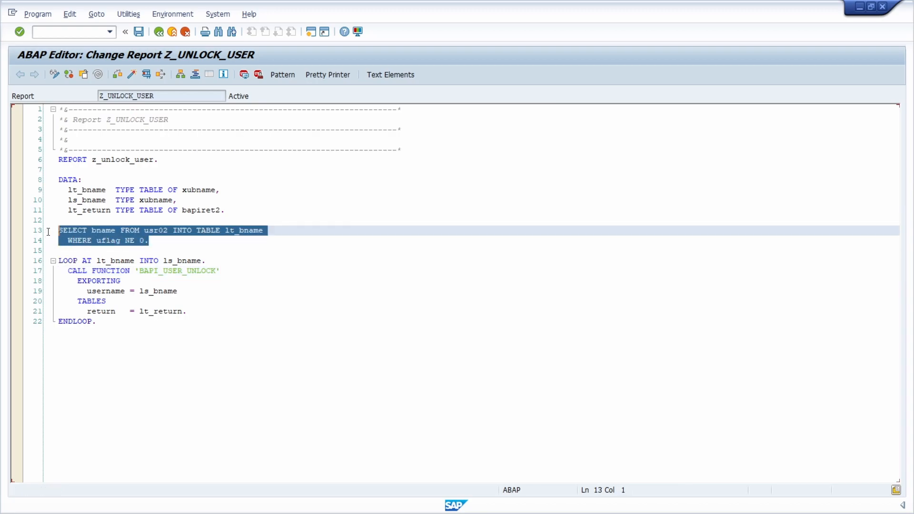
left_click(184, 242)
double_click(108, 241)
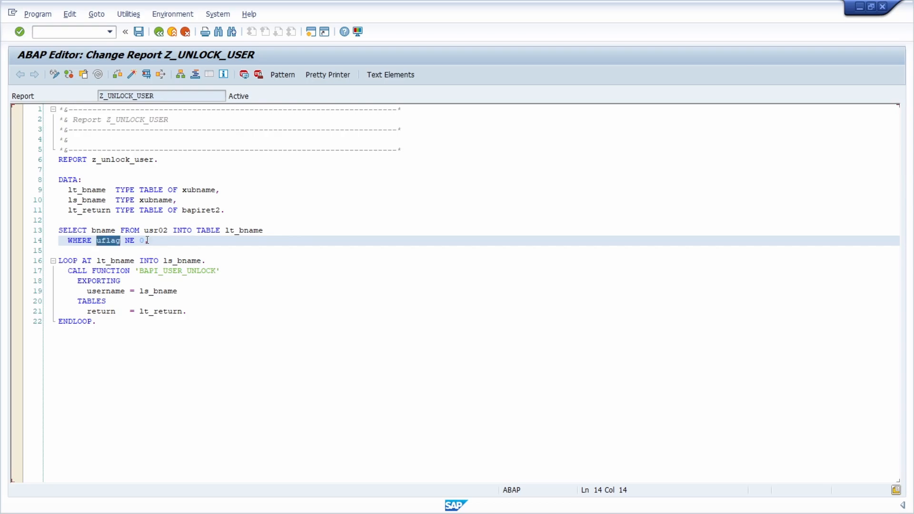
left_click(148, 241)
left_click(209, 260)
key("shift+Home")
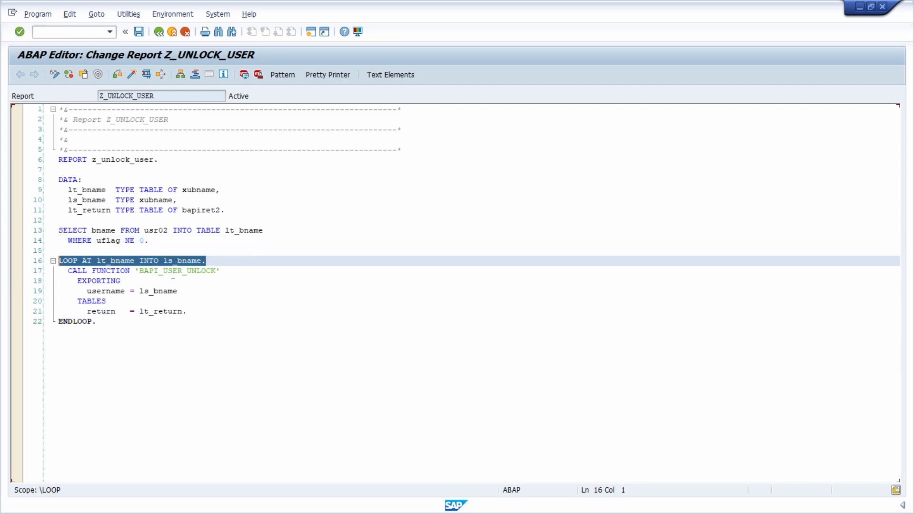
left_click_drag(188, 312, 60, 269)
left_click(206, 314)
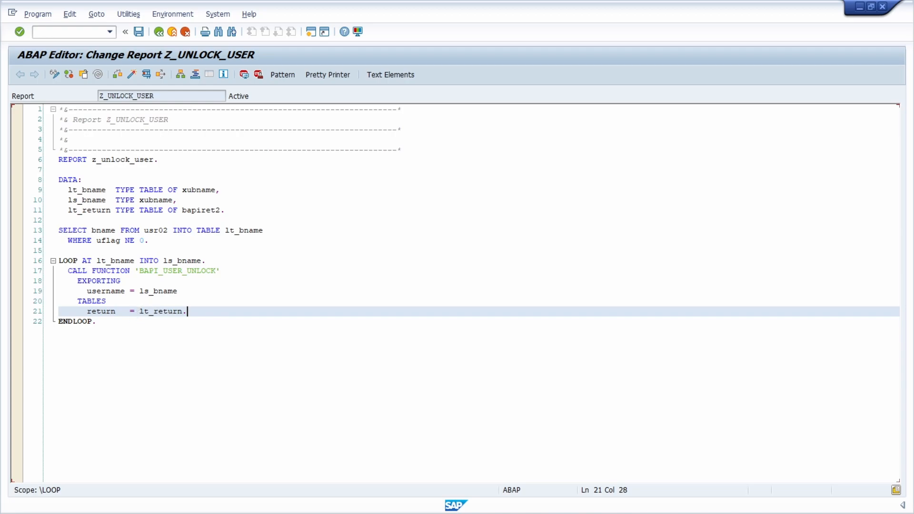
key("alt+Tab")
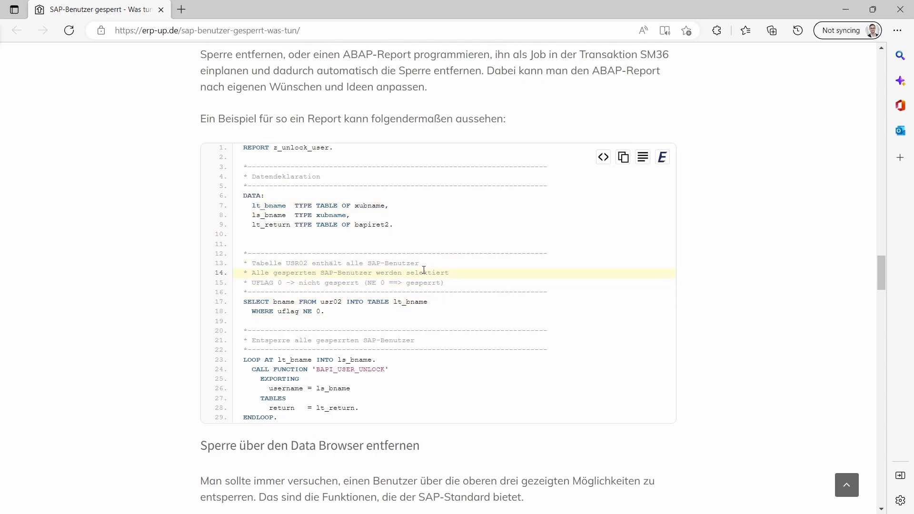
key("alt+Tab")
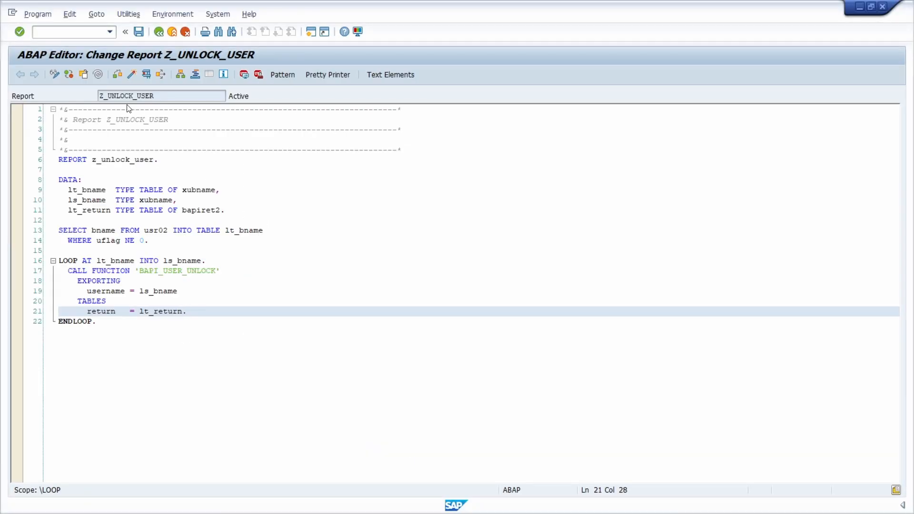
Step: Open transaction se16n for table USR02 and enter the account's user name as the User selection value
left_click(63, 30)
type("/nse16n")
key("Return")
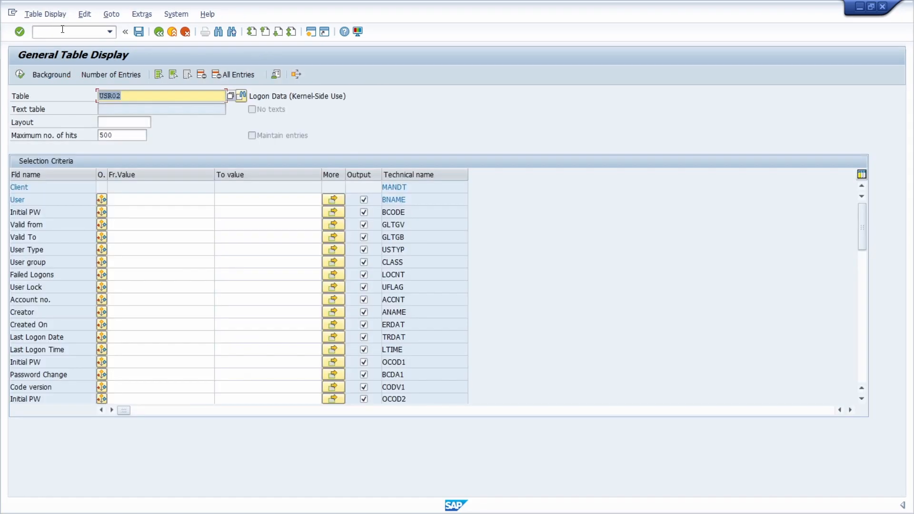
left_click(142, 94)
left_click(133, 200)
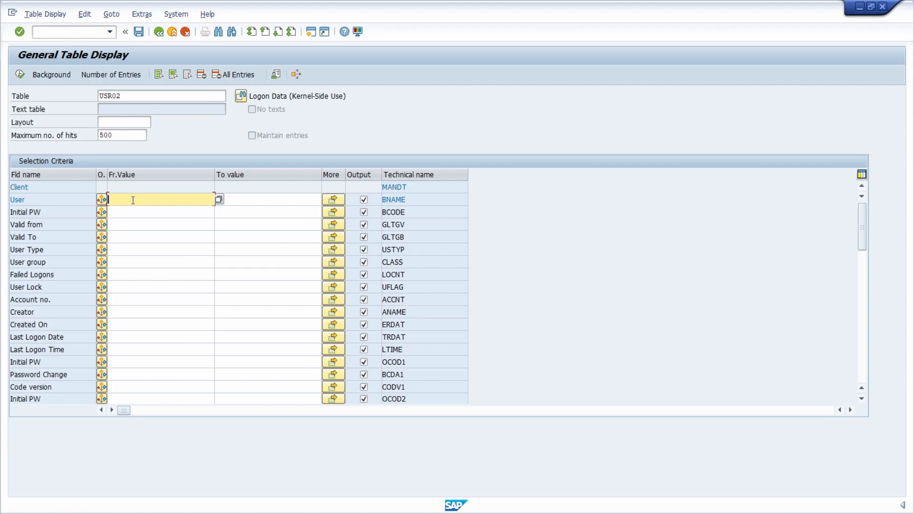
type("andreas2")
Step: Switch on debugging with /h and execute the USR02 table display to enter the ABAP Debugger
left_click(56, 32)
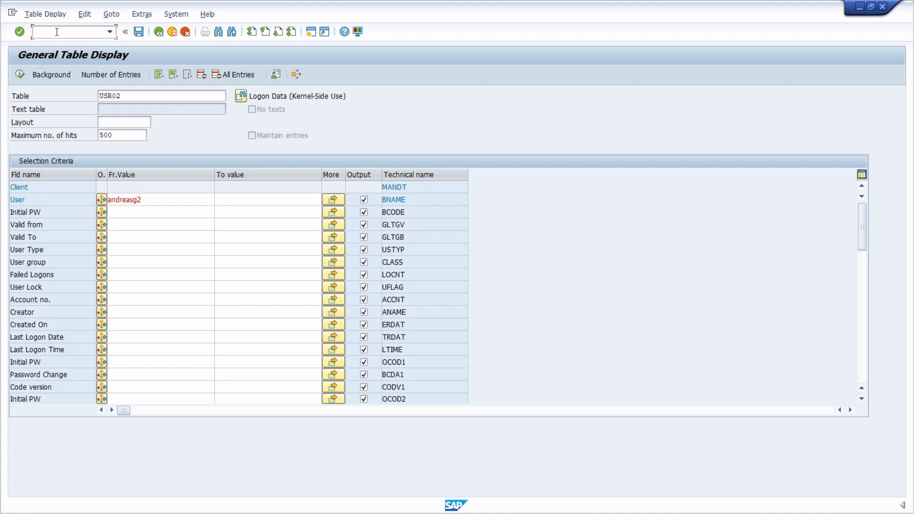
type("/h")
key("Return")
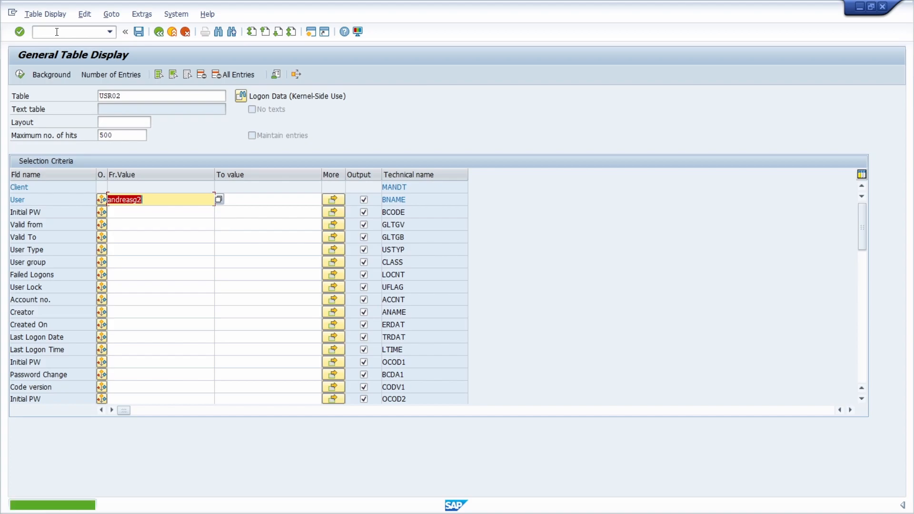
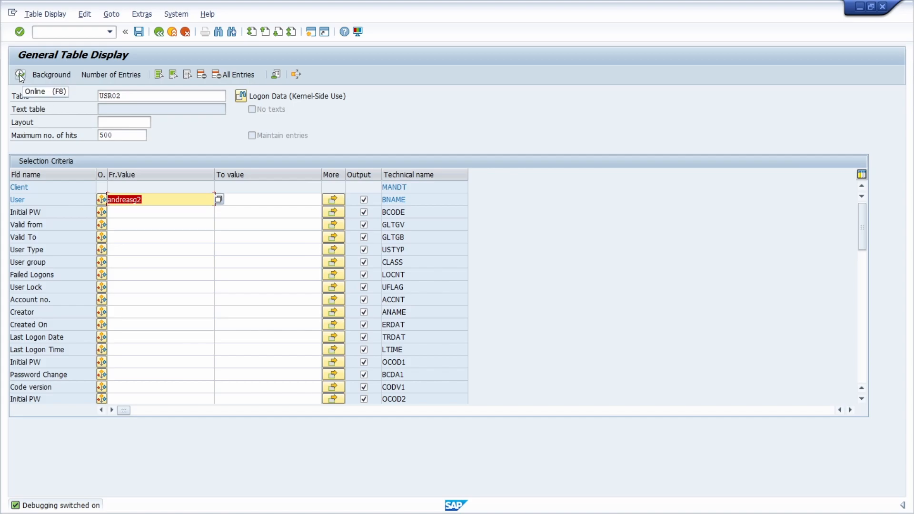
left_click(20, 75)
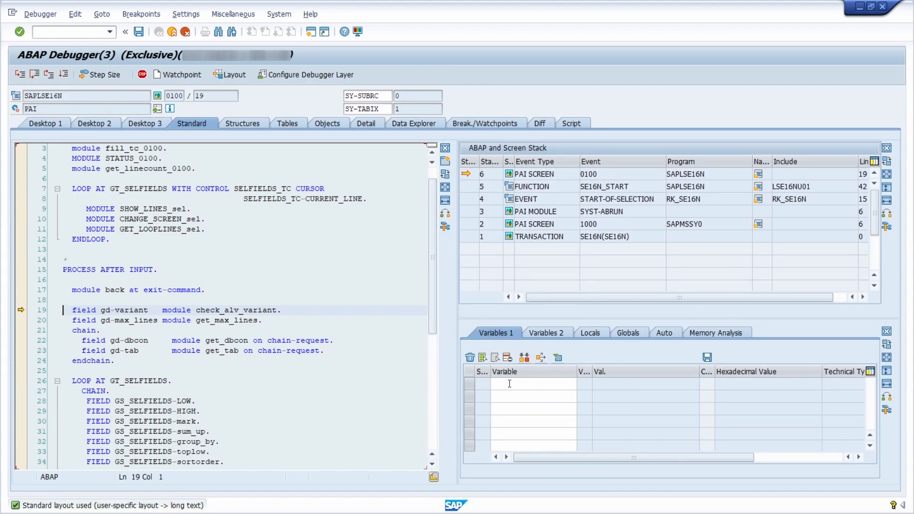
Step: Add the variables gd-sapedit and gd-edit to the debugger's variable list
left_click(525, 383)
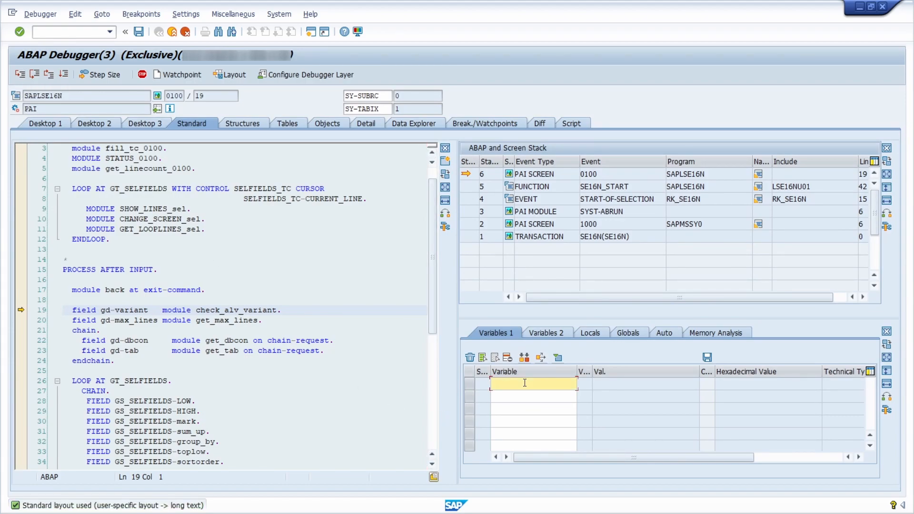
type("gd-")
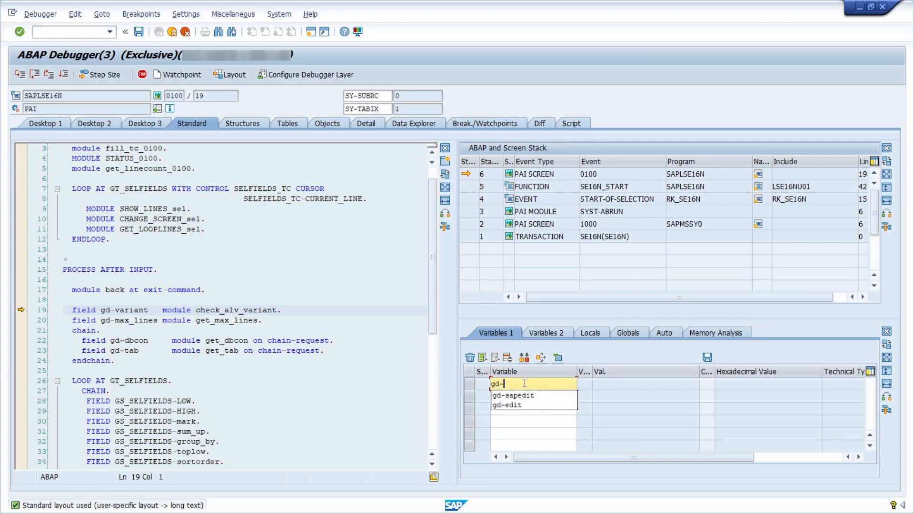
type("sapedit")
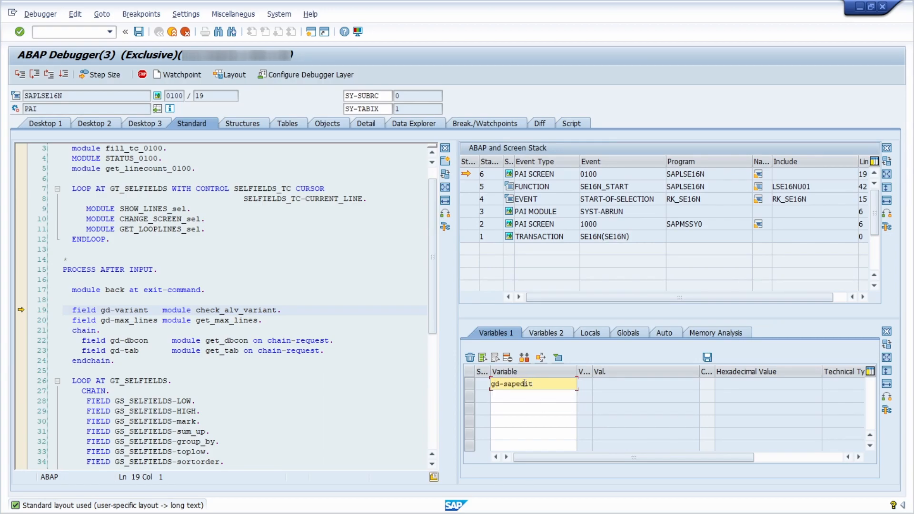
key("Return")
left_click(526, 402)
type("g")
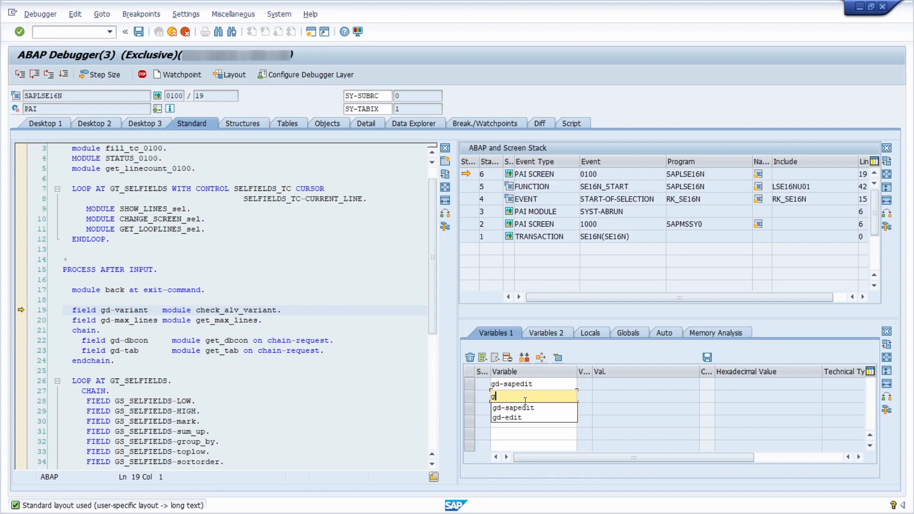
type("d-edit")
key("Return")
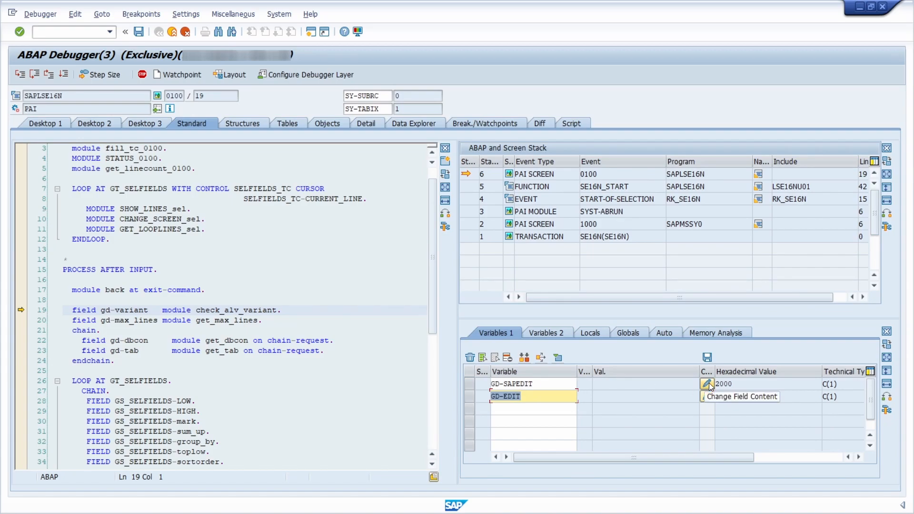
Step: Set both GD-SAPEDIT and GD-EDIT to X and continue program execution to the editable USR02 entry
key("Return")
type("X")
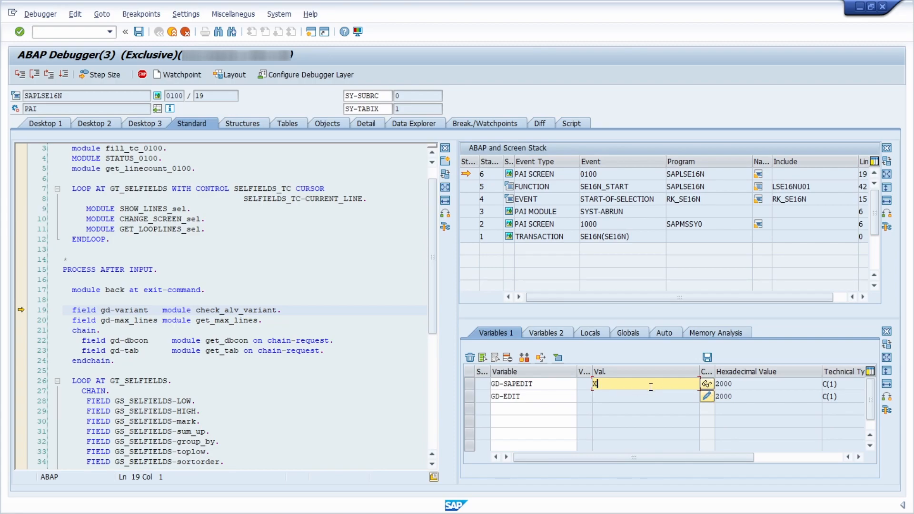
left_click(710, 395)
type("X")
key("Return")
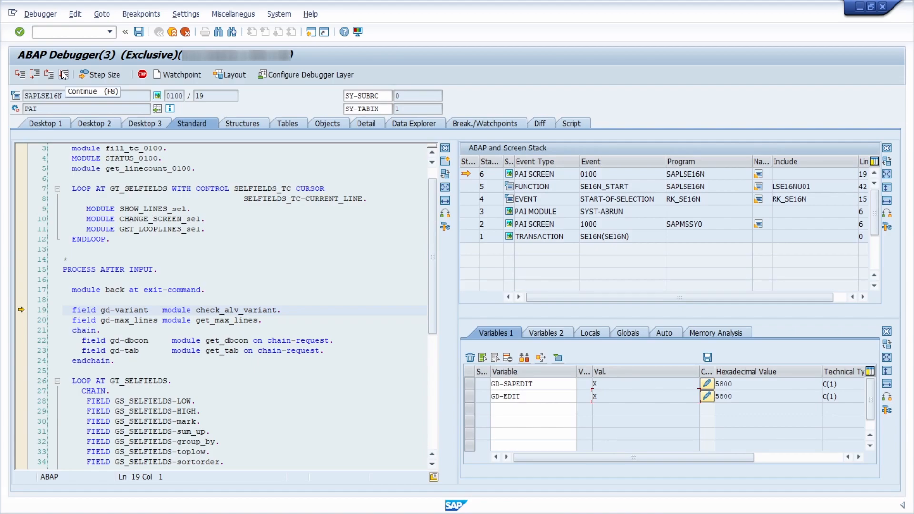
left_click(63, 75)
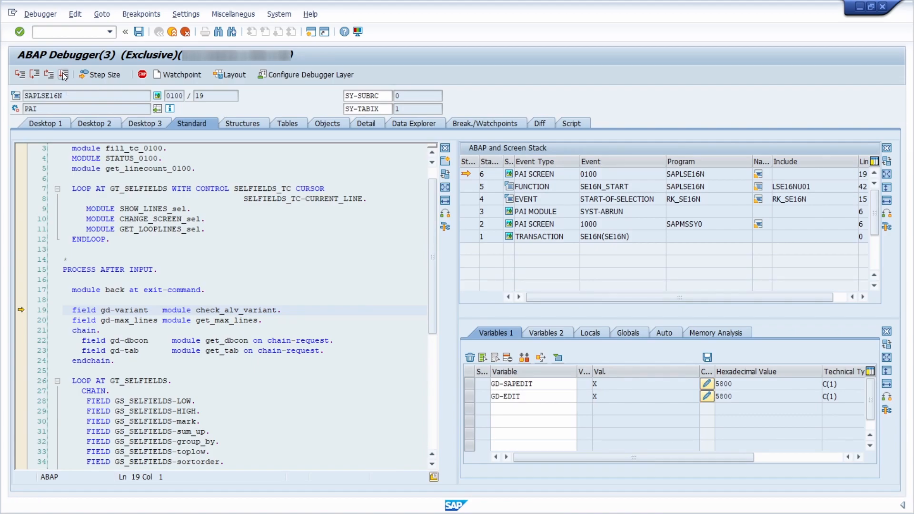
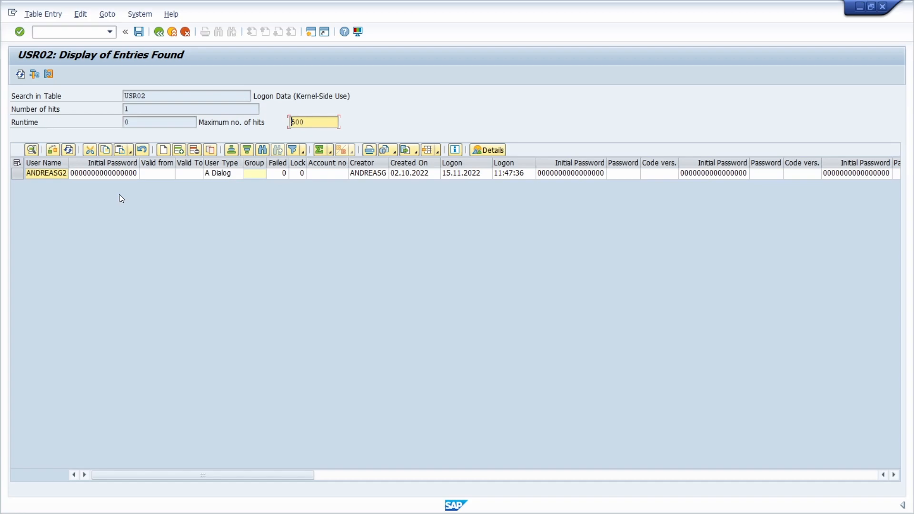
Step: Set the account's User Lock Status to 64 (Locked Locally By Administrator), widen that column and save the changed row
left_click(297, 174)
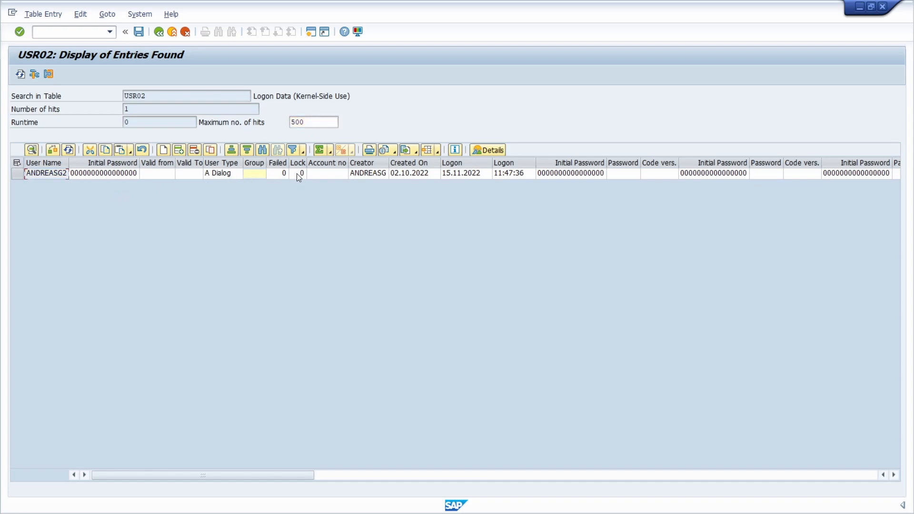
left_click(294, 174)
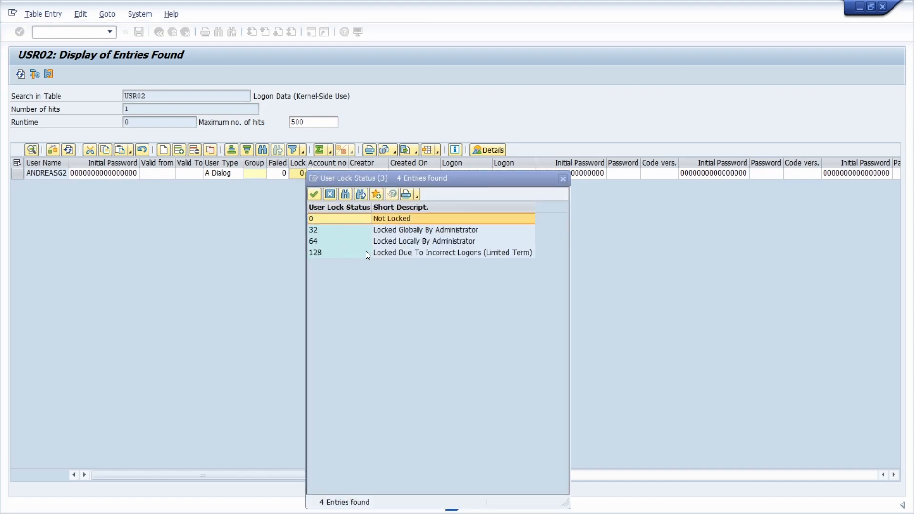
double_click(338, 241)
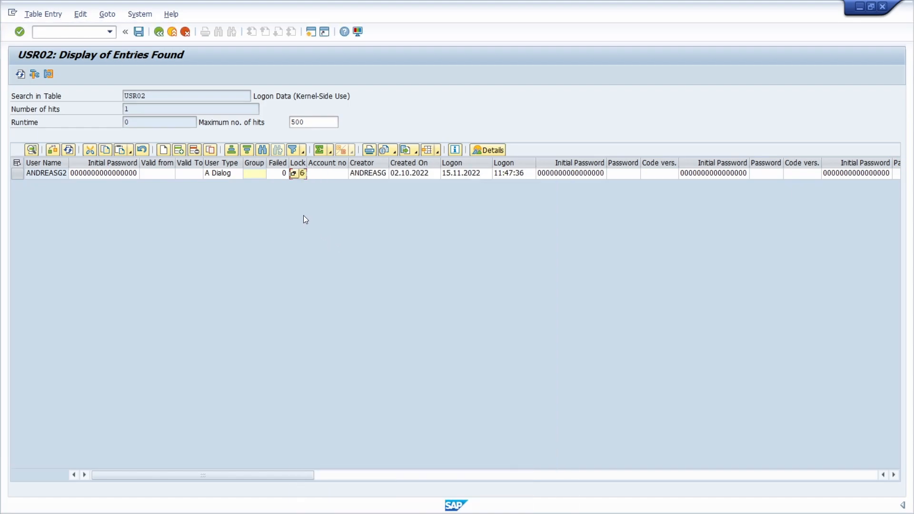
double_click(306, 162)
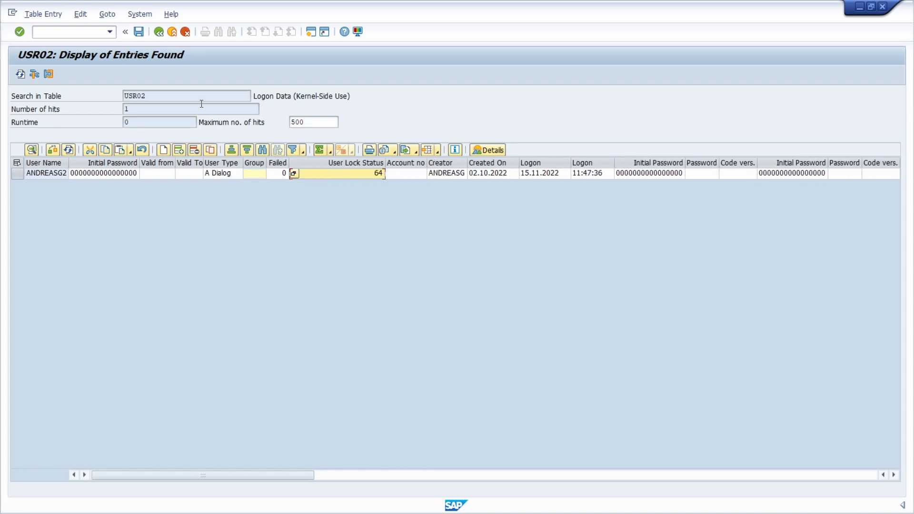
left_click(139, 33)
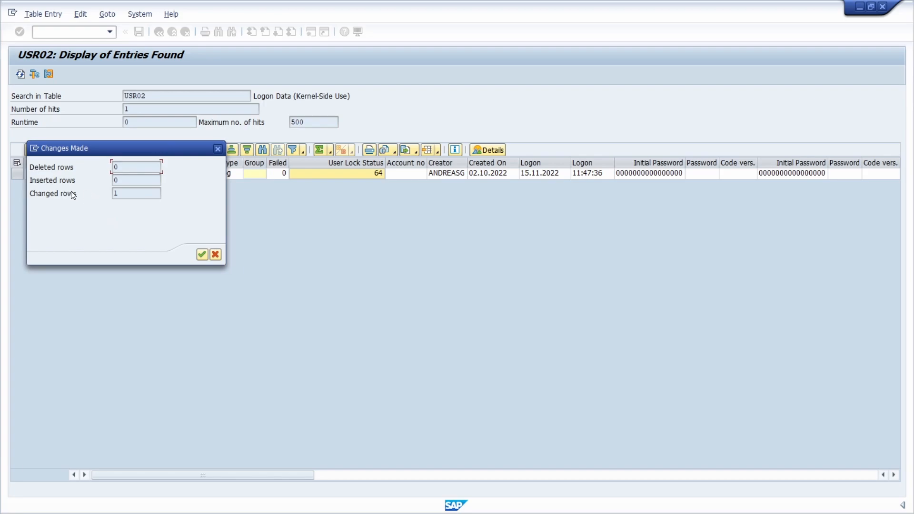
left_click(202, 256)
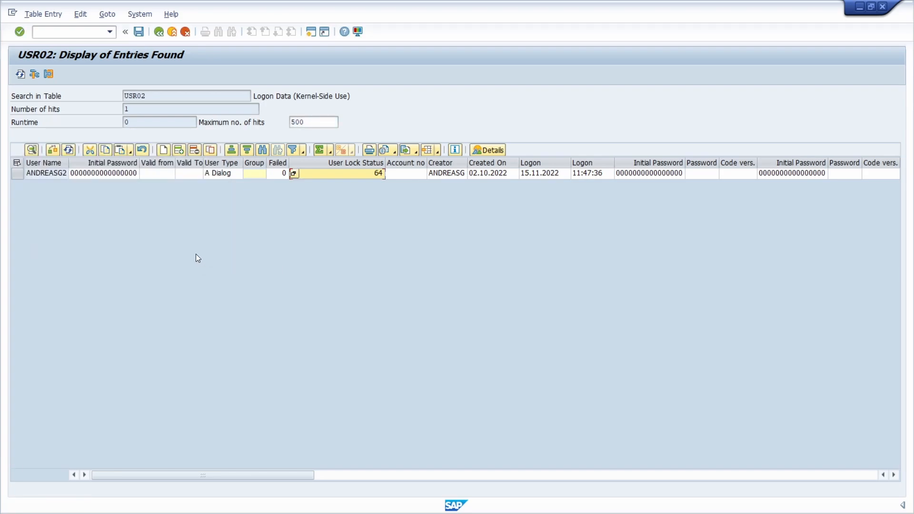
Step: Switch to the SAP logon screen and try to log on with the locked account's user name and password
key("alt+Tab")
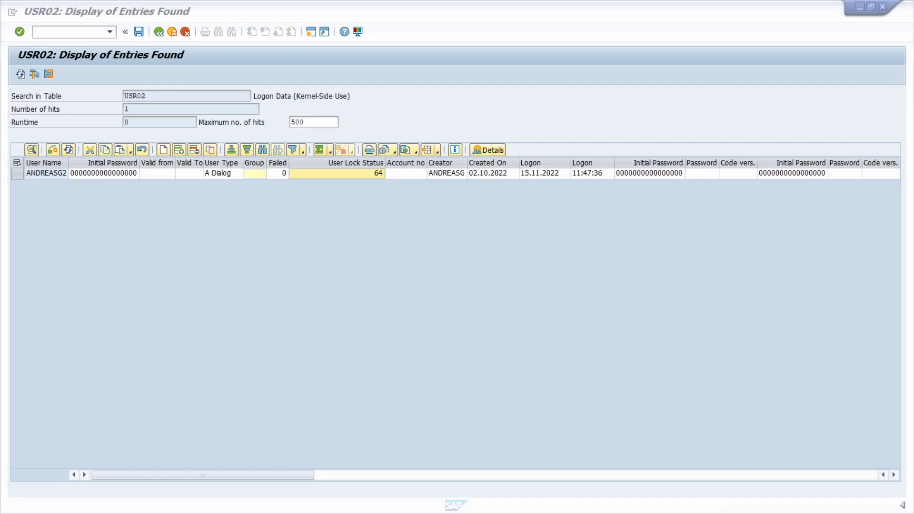
key("alt+Tab")
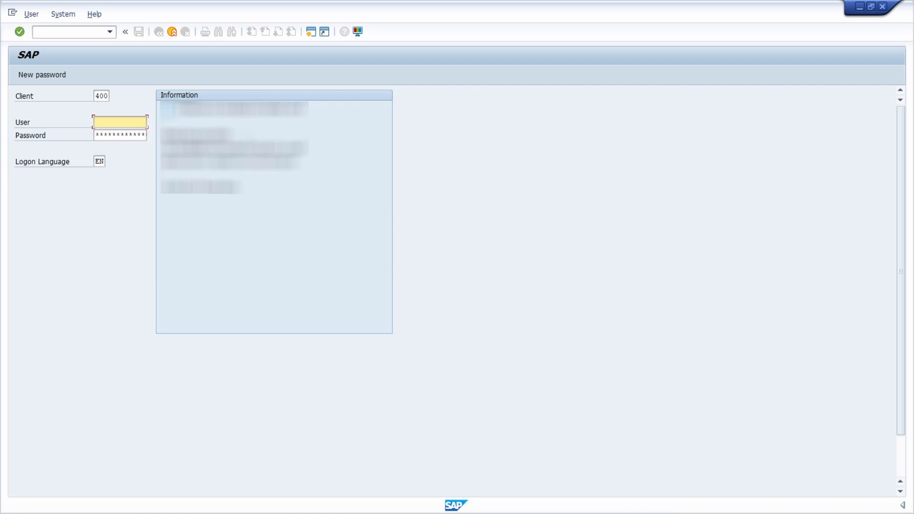
type("andreas02")
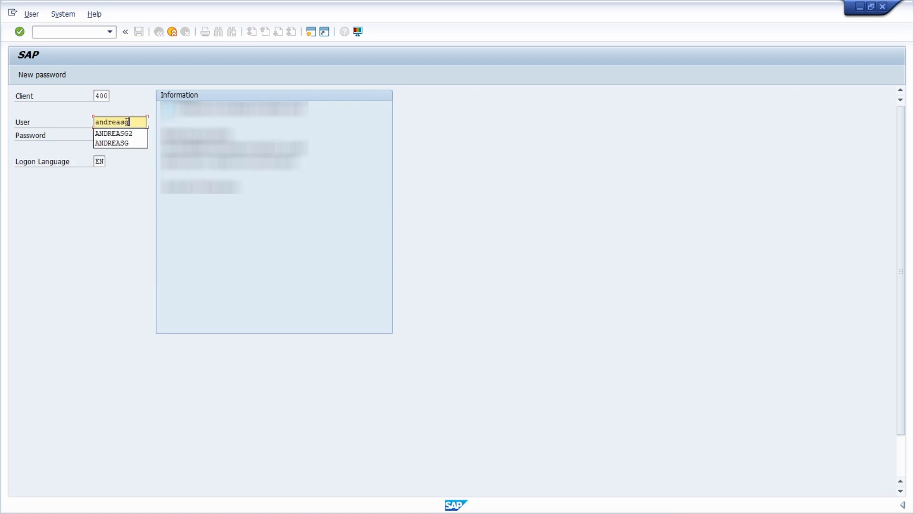
key("Tab")
type("*********")
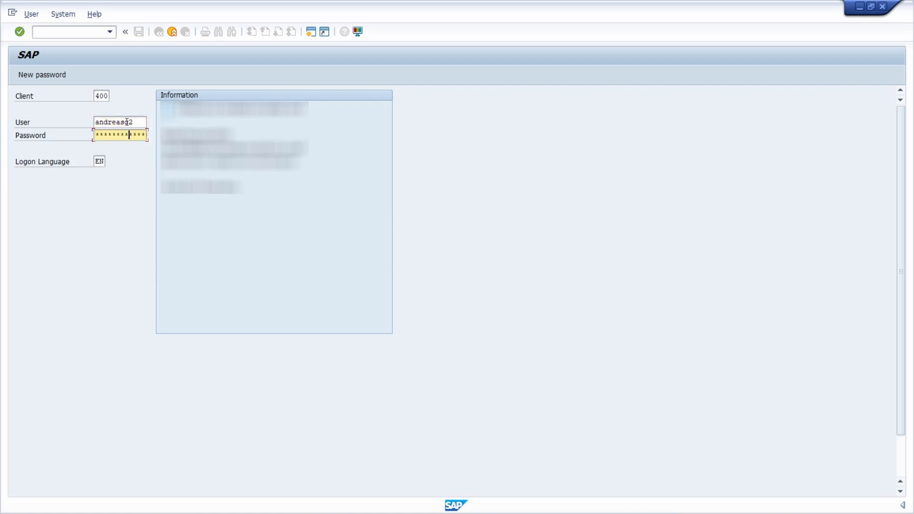
key("Return")
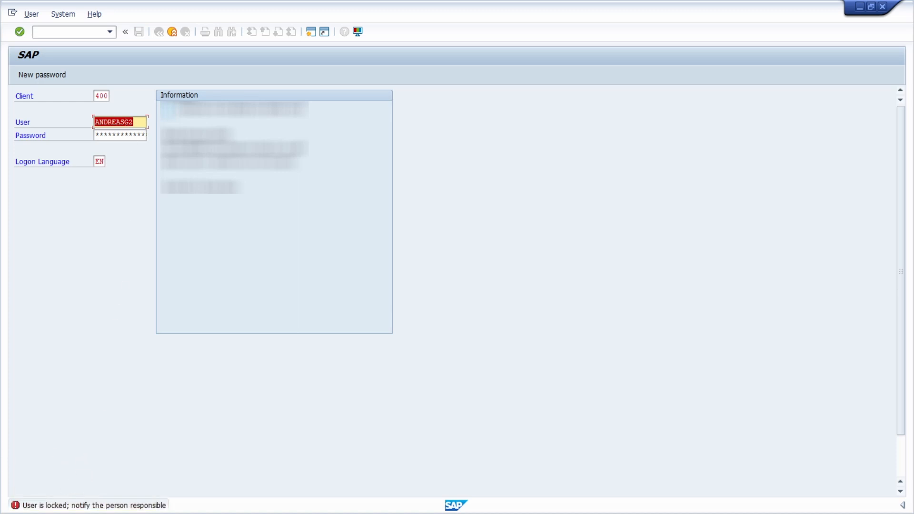
Step: Return to the USR02 entry, set the account's User Lock Status to 0 and save the changed row
key("alt+Tab")
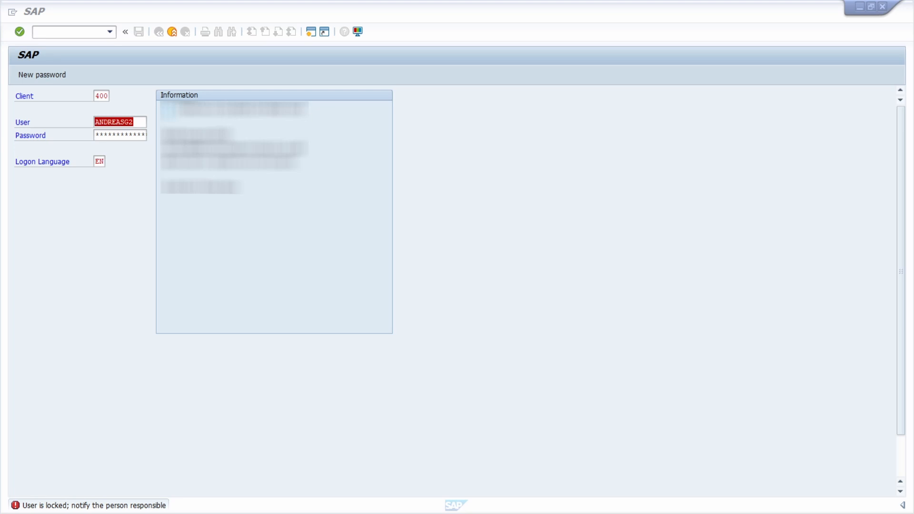
key("alt+Tab")
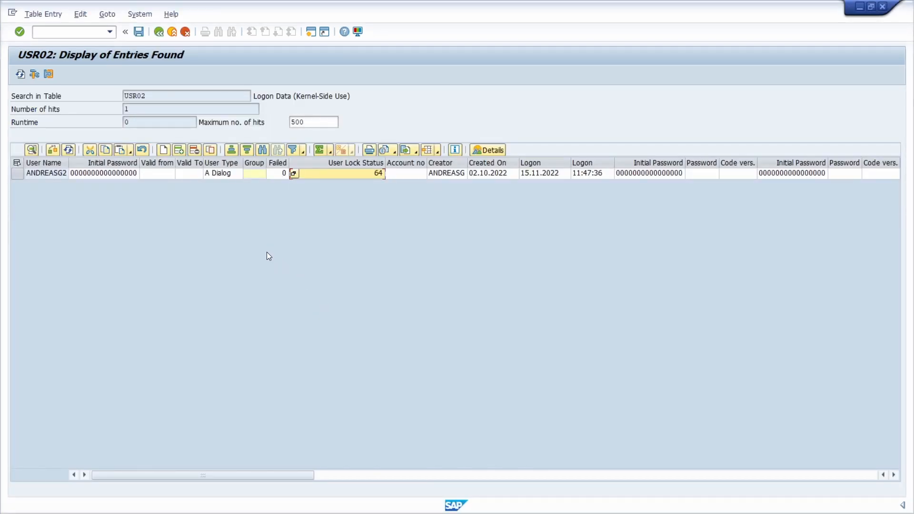
left_click(339, 173)
key("BackSpace")
key("BackSpace")
type("0")
left_click(140, 32)
left_click(202, 255)
Step: Switch to the SAP logon screen, log on with the unlocked account and end that session with /nex
key("alt+Tab")
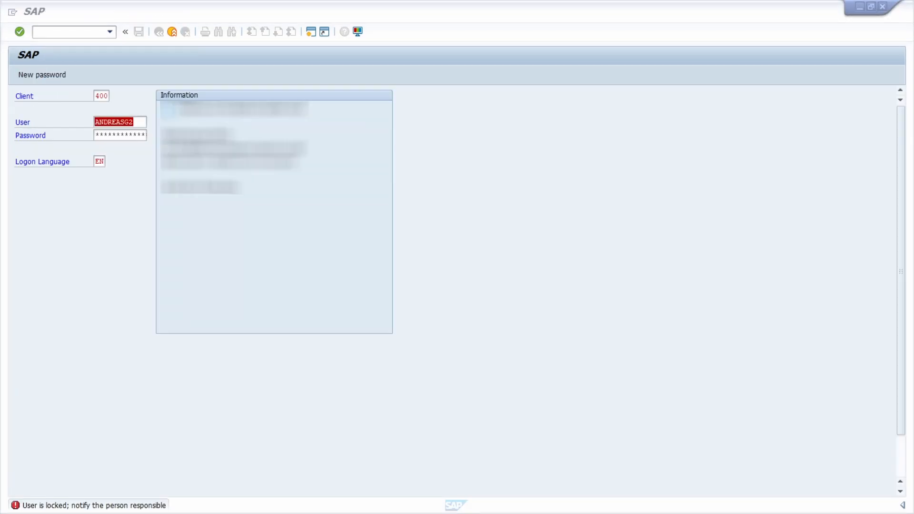
left_click(114, 134)
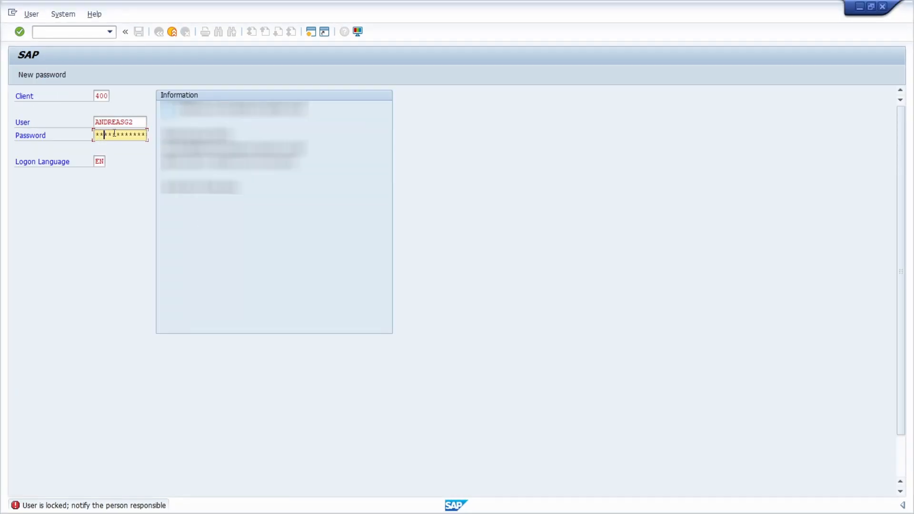
key("Return")
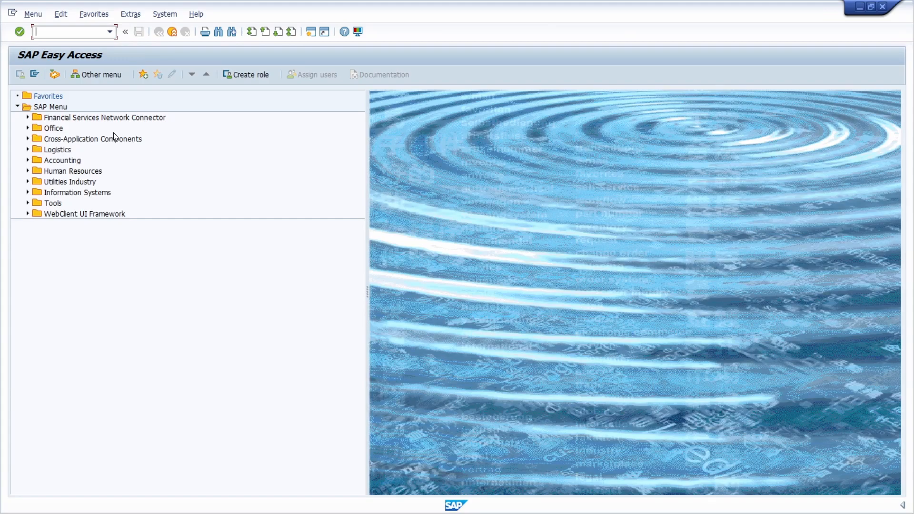
type("/nex")
key("Return")
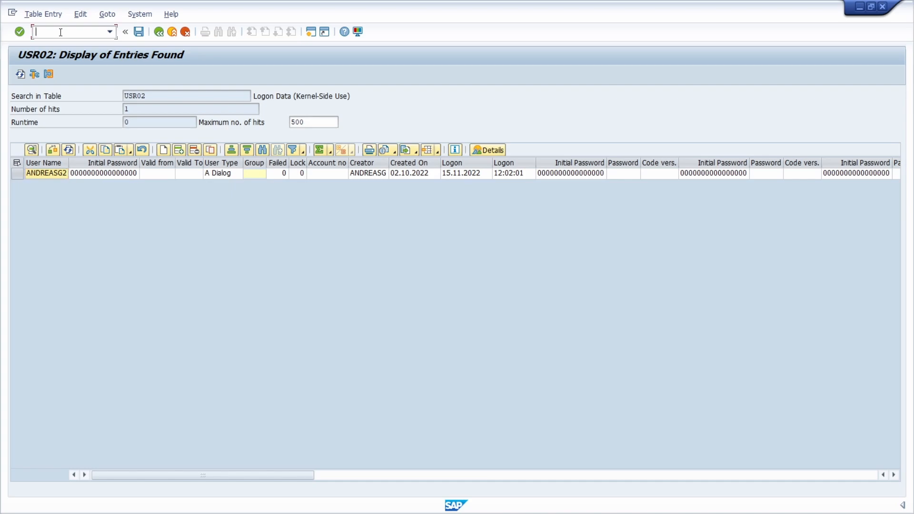
Step: Open transaction SA38 from the USR02 display and execute the program RKSE16N_CD_DISPLAY
type("/n")
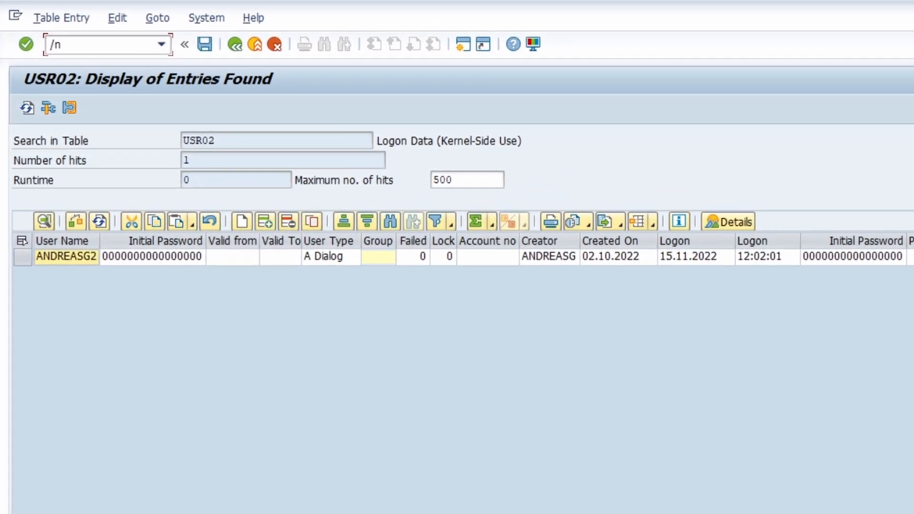
type("sa38")
key("Return")
left_click(227, 142)
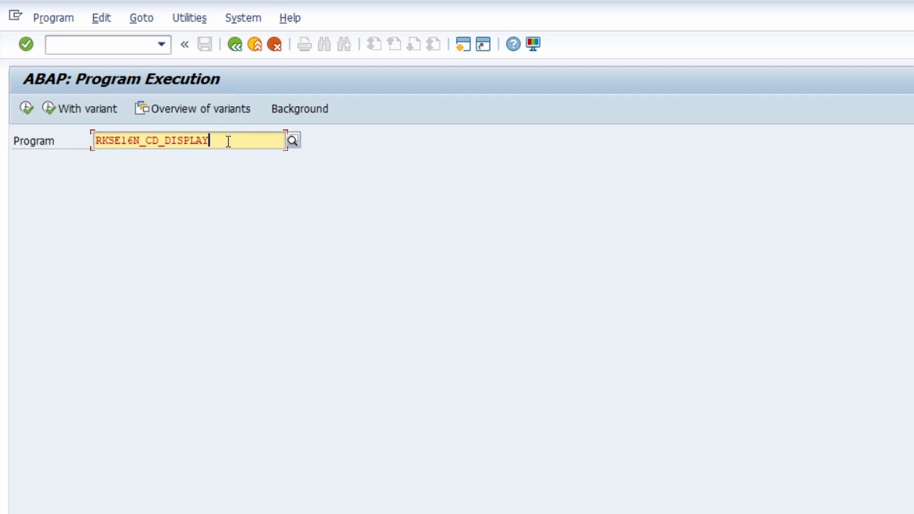
left_click(27, 108)
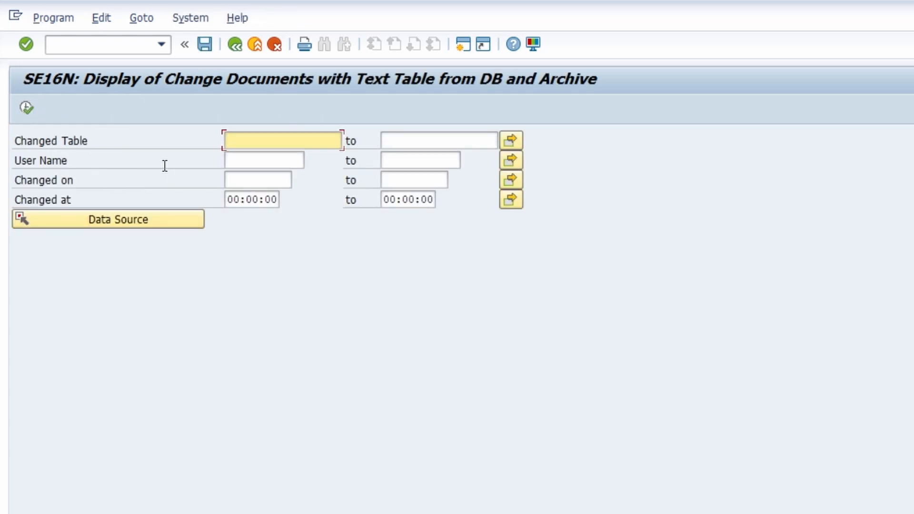
Step: List the change documents for changed table USR02 and examine the first entry's table, user name, date and time
left_click(267, 131)
type("usr02")
left_click(28, 107)
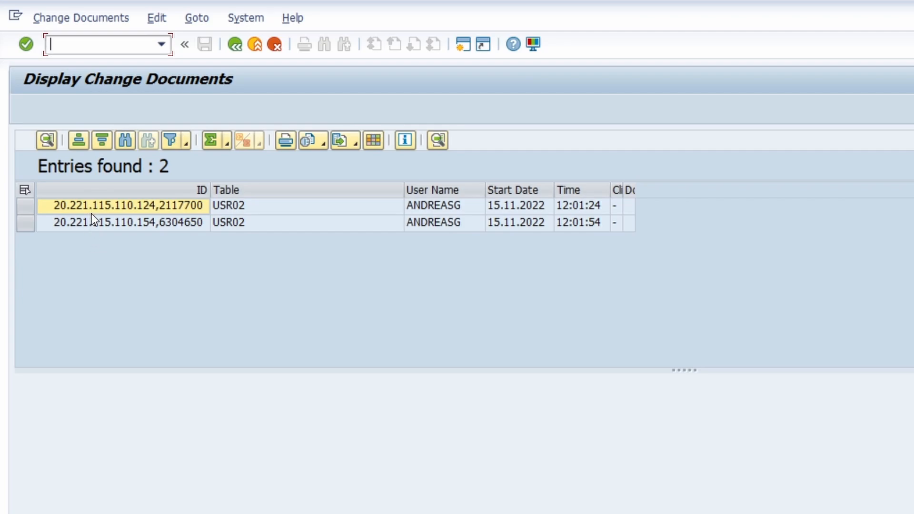
left_click(270, 205)
left_click(436, 205)
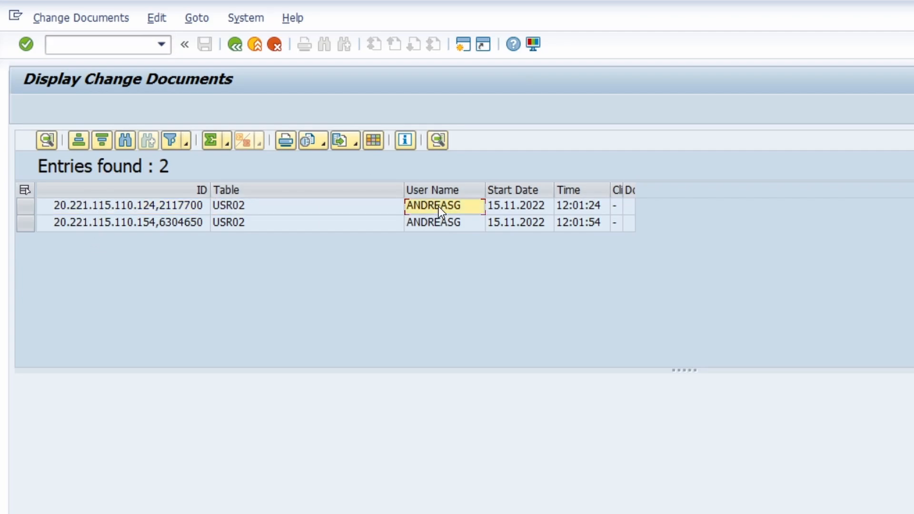
left_click(522, 205)
left_click(582, 206)
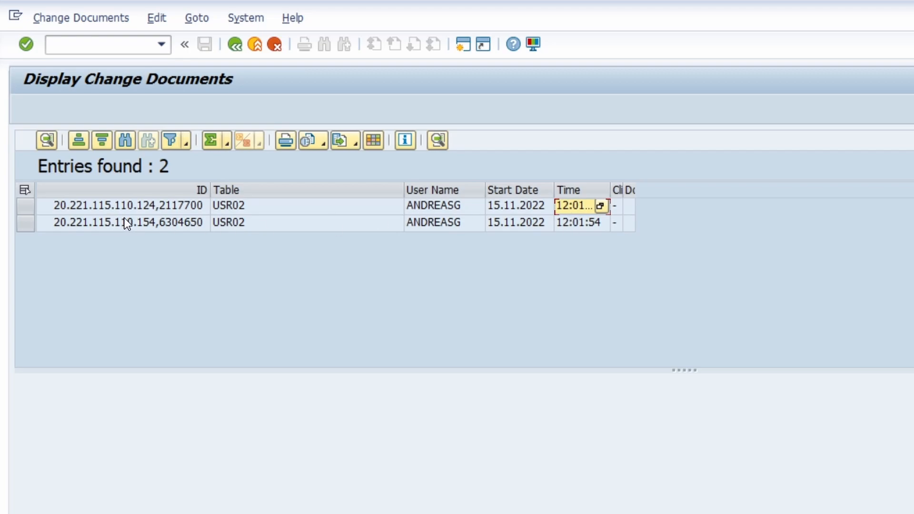
Step: Open transaction SE16N and load the change document header table SE16N_CD_KEY
left_click(89, 46)
type("/nse16n")
key("Return")
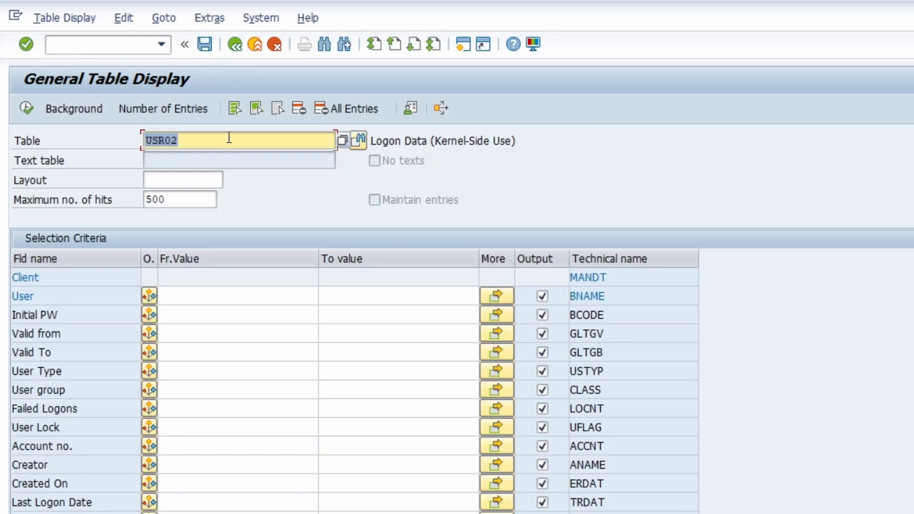
type("se16")
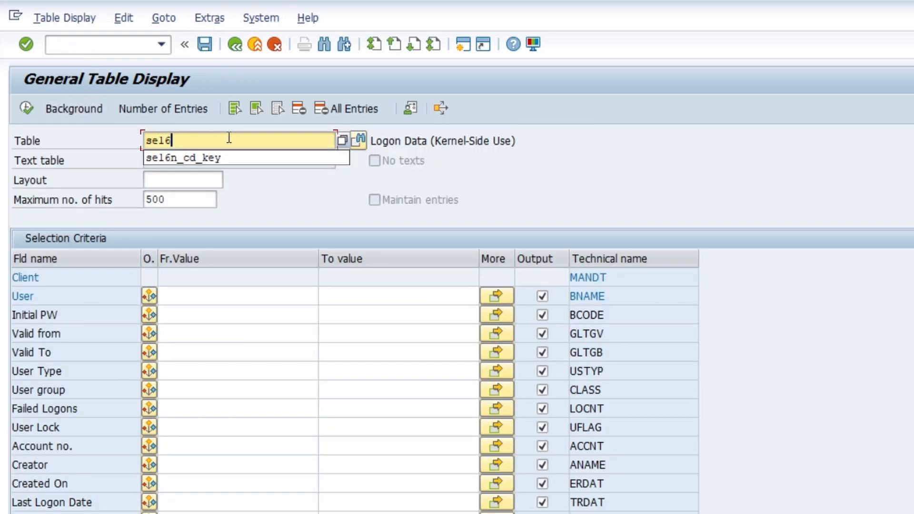
type("n_cd_key")
key("Return")
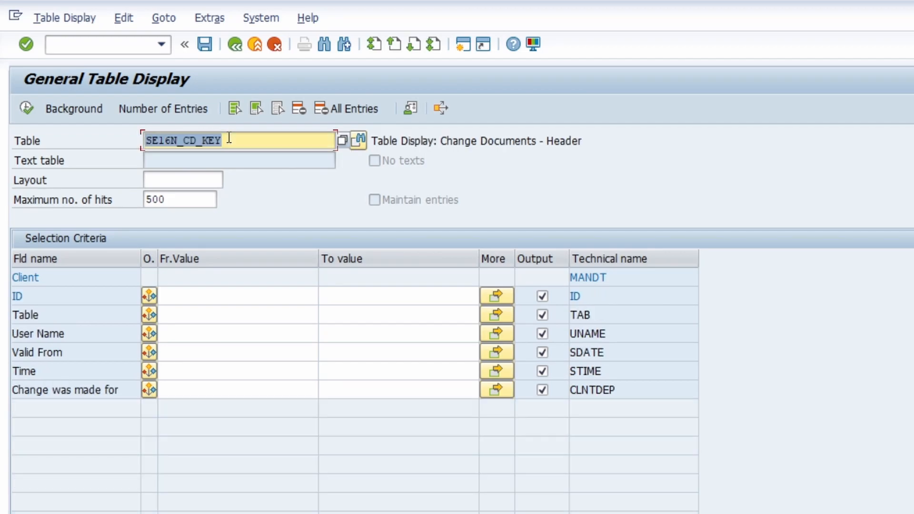
Step: Restrict the Table criterion to USR02 and display the matching change document headers
left_click(199, 316)
type("usr02")
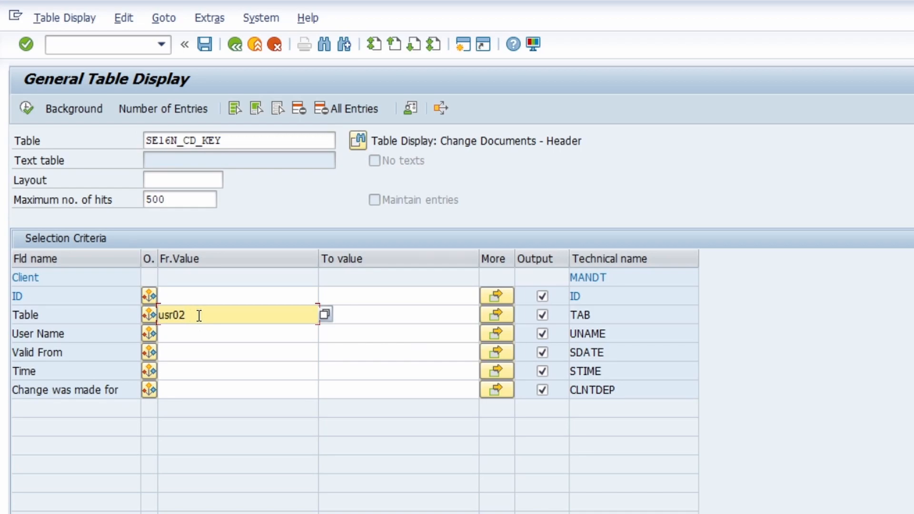
left_click(24, 108)
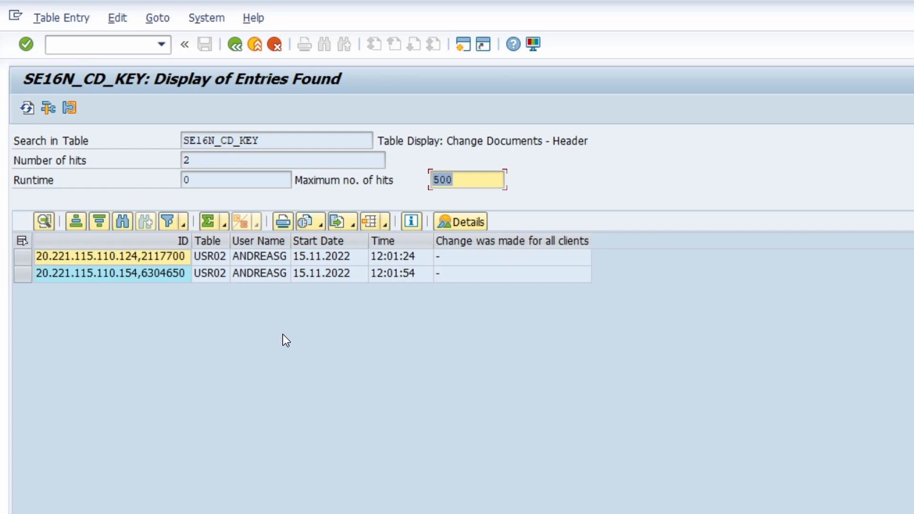
Step: Return to the selection criteria and change the table being queried to SE16N_CD_DATA
left_click(234, 44)
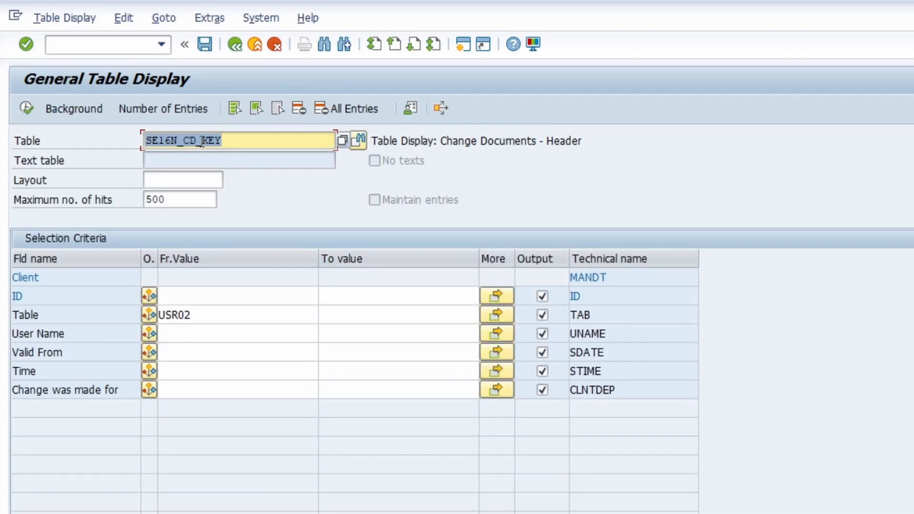
left_click_drag(202, 142, 280, 145)
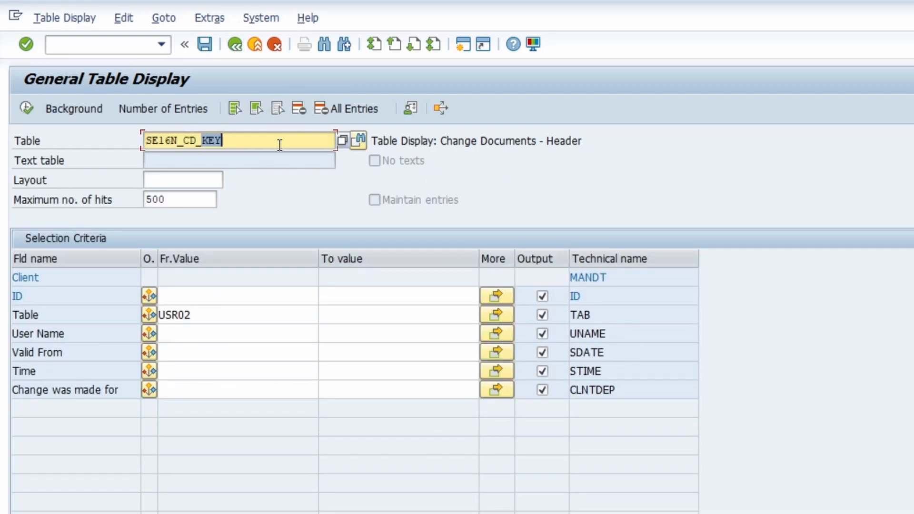
type("data")
key("Return")
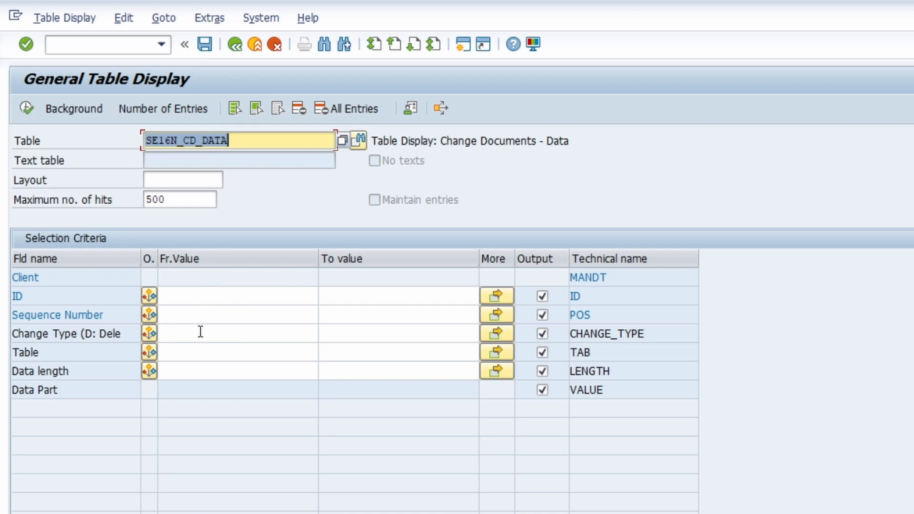
Step: Display the SE16N_CD_DATA entries for table USR02, view the first entry's details and close them
left_click(198, 350)
type("usr02")
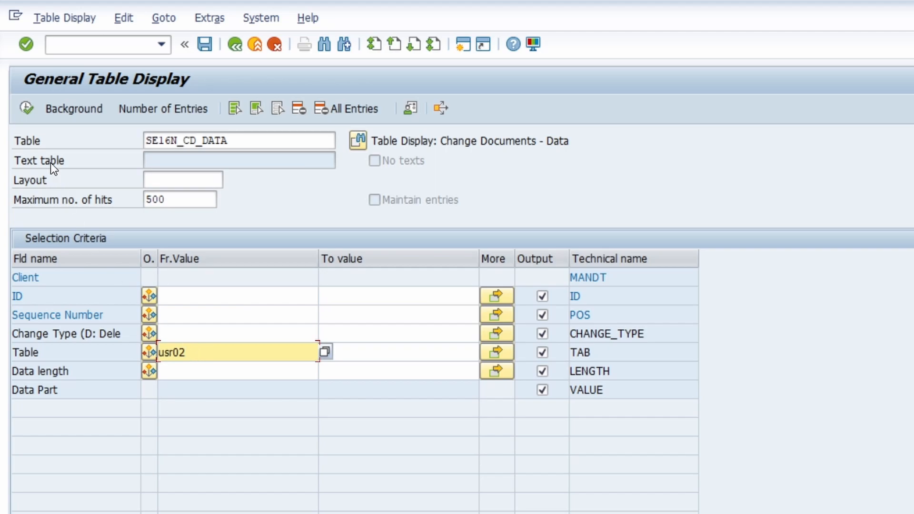
left_click(22, 107)
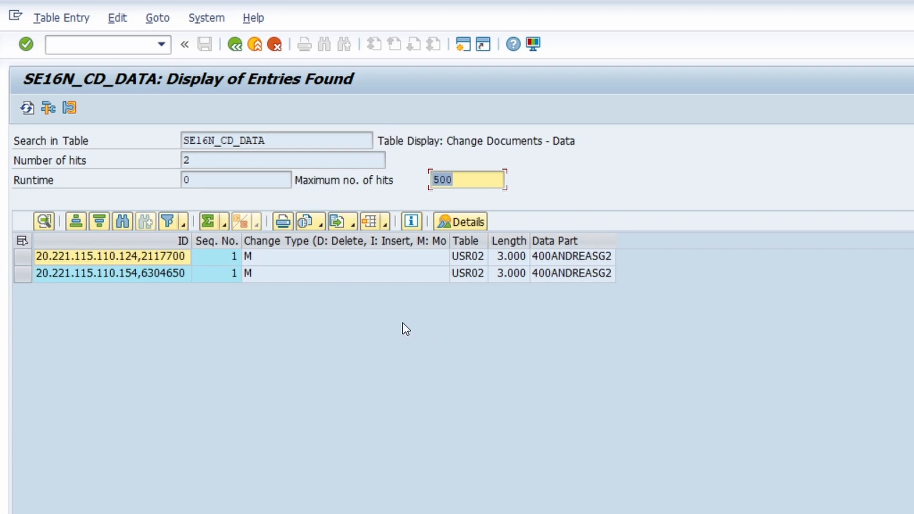
double_click(566, 256)
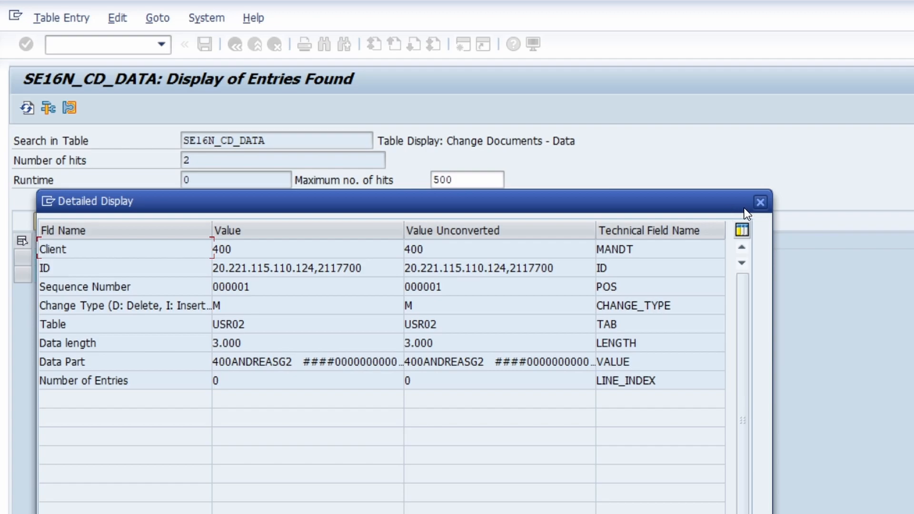
left_click(760, 202)
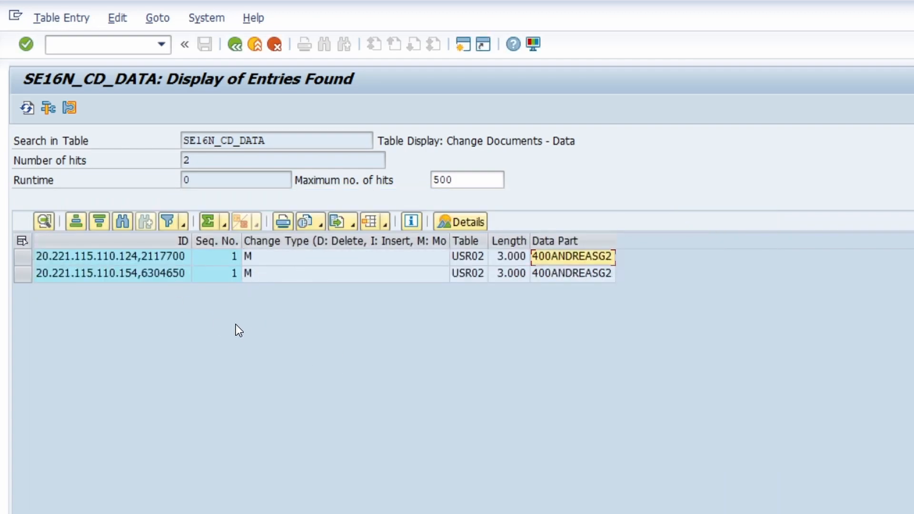